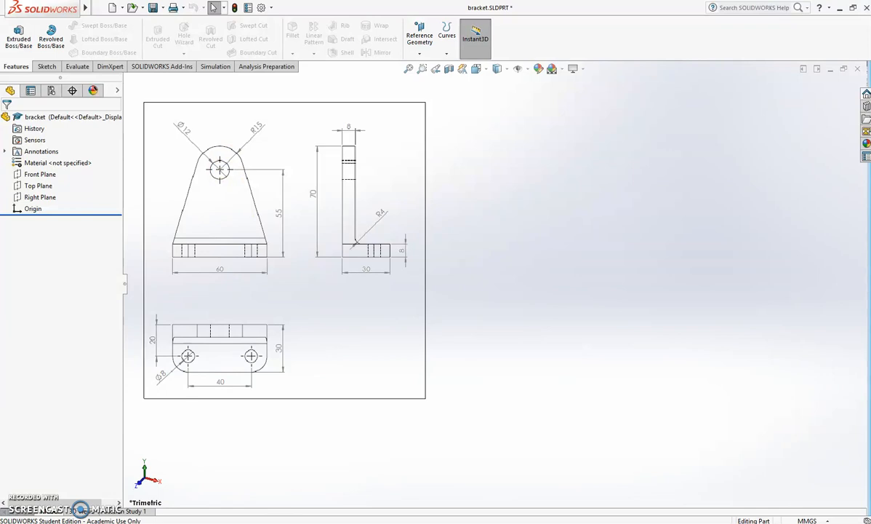
Switch to Adobe Acrobat Reader and examine the bracket's orientation in the Pulley Assem drawing on page 1 of Flat Pulley 2016.PDF
mouse_move(293, 522)
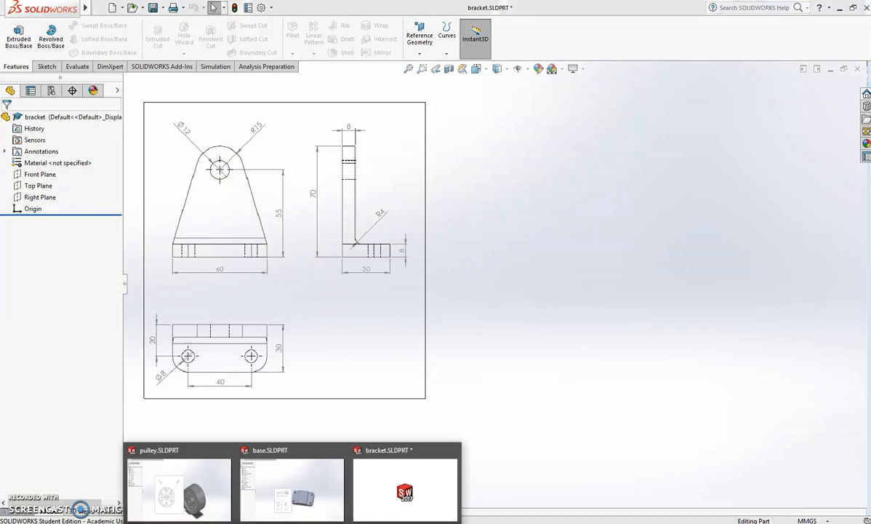
click(331, 522)
scroll(629, 308, up, 8)
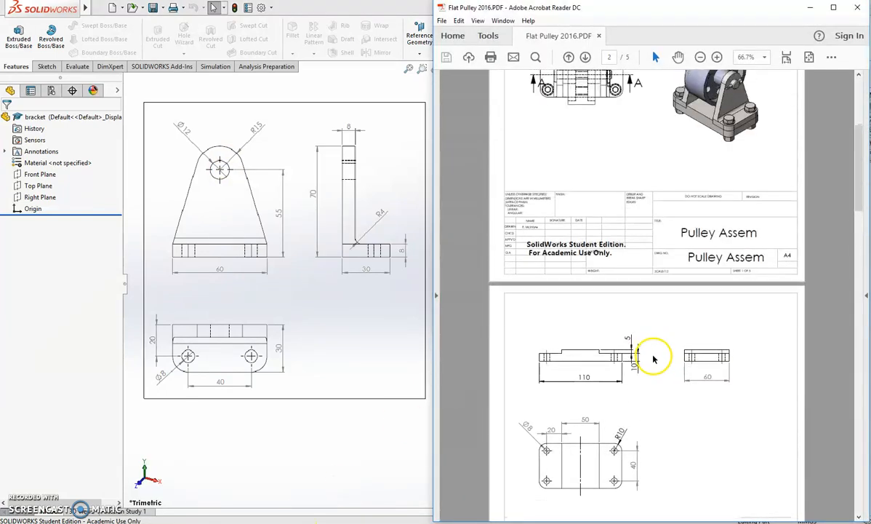
scroll(653, 358, up, 5)
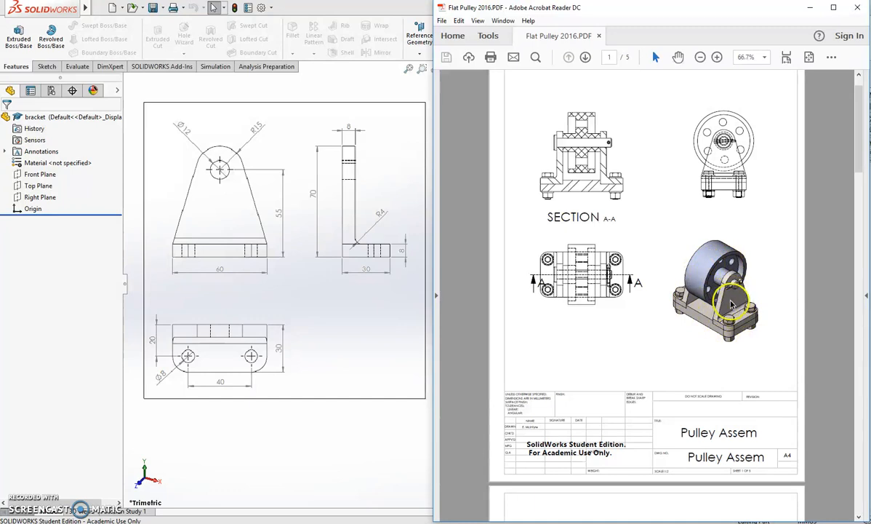
click(390, 314)
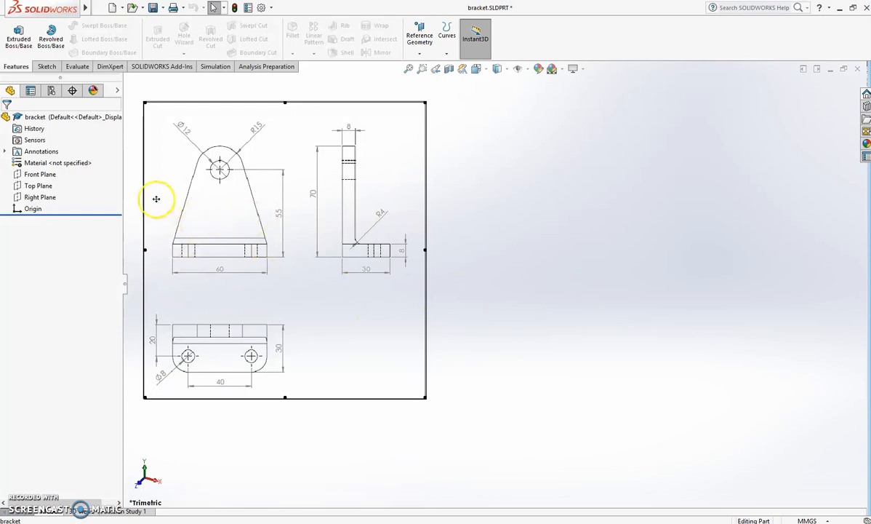
Start a new sketch on the Right Plane of the bracket part
click(35, 198)
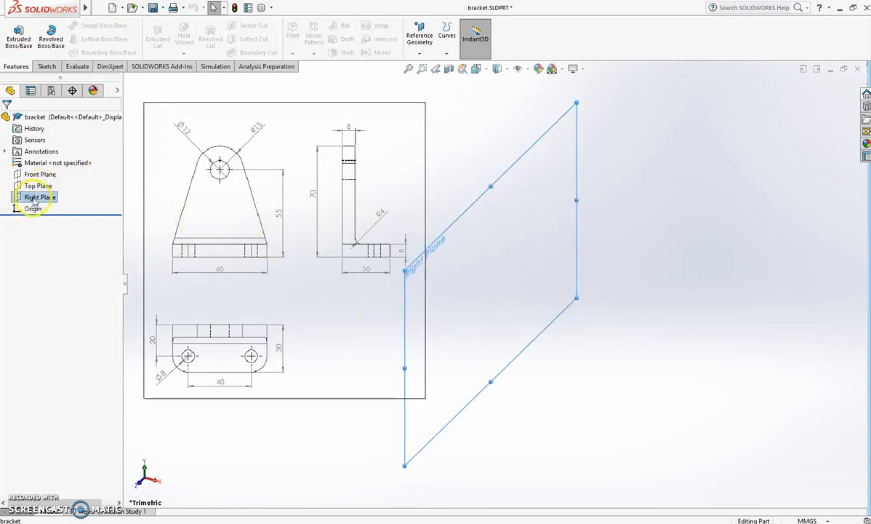
click(46, 66)
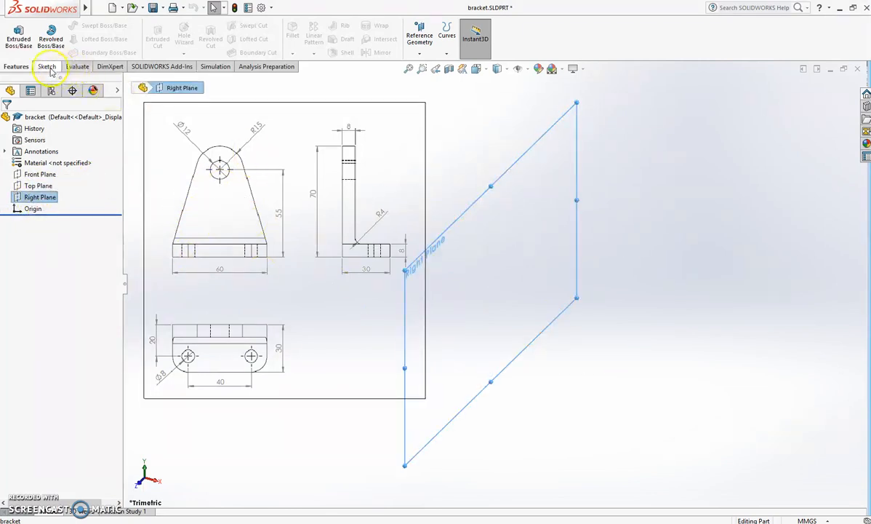
click(14, 33)
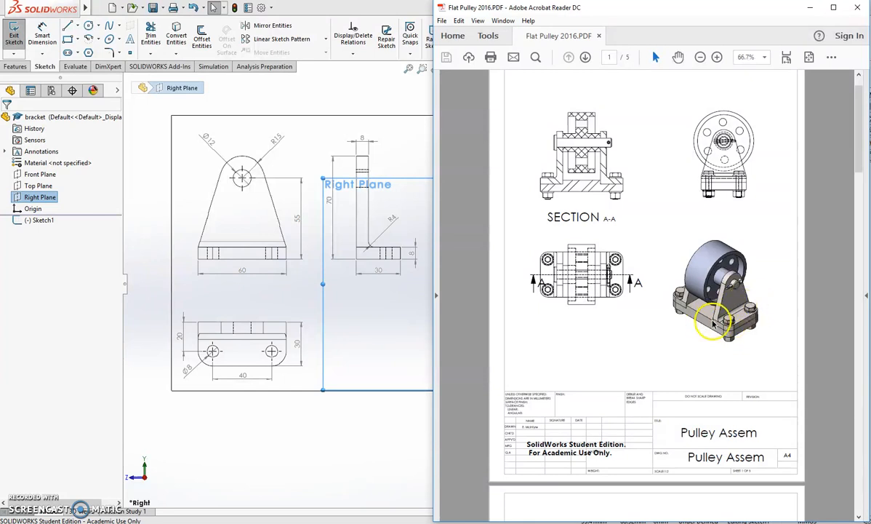
click(356, 410)
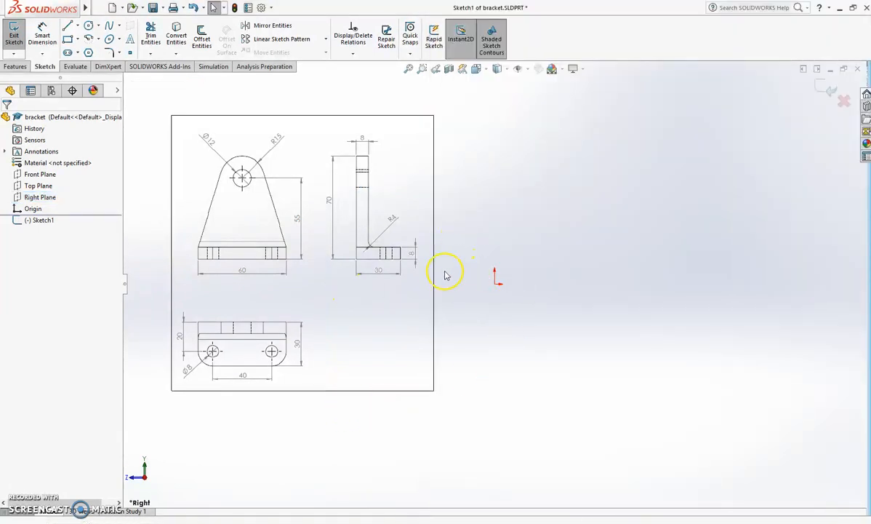
Draw a rectangle about 94 mm wide from the origin and two concentric circles above it, the outer about 20 mm in radius
click(68, 39)
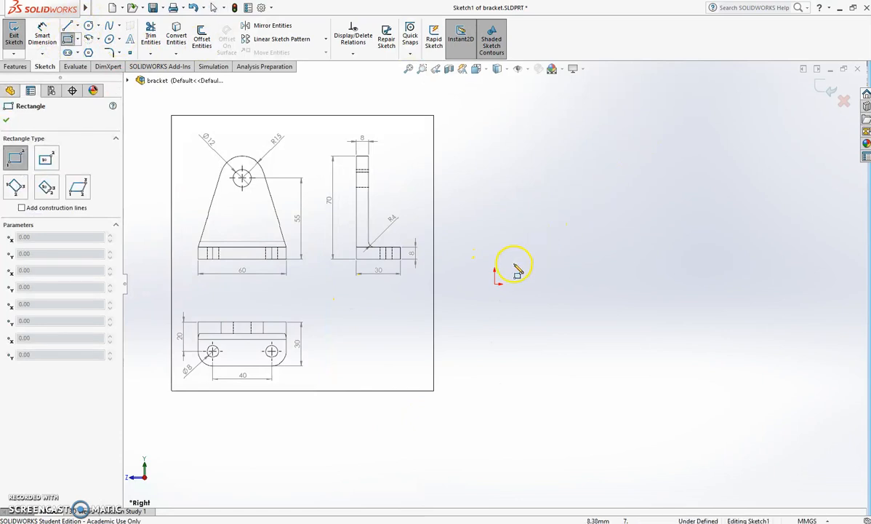
mouse_move(495, 284)
mouse_down()
mouse_move(618, 230)
mouse_move(676, 253)
mouse_up()
key(Escape)
drag(569, 118, 608, 116)
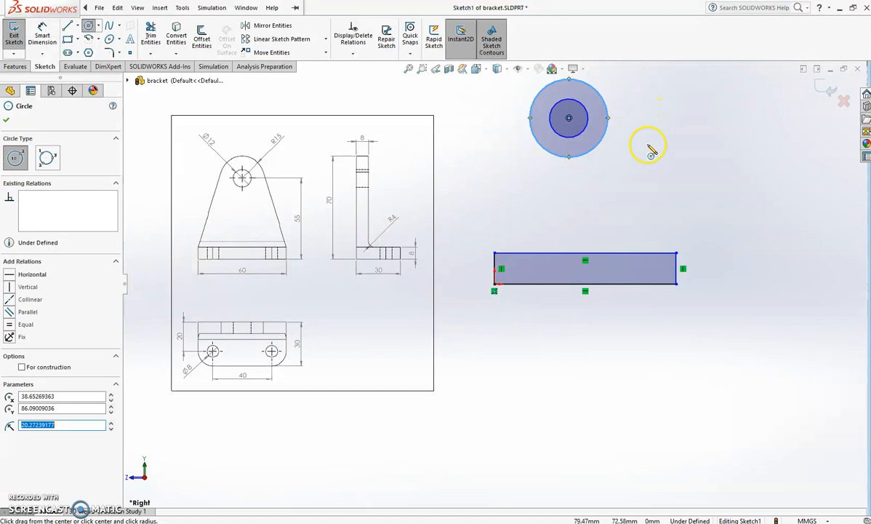
key(Escape)
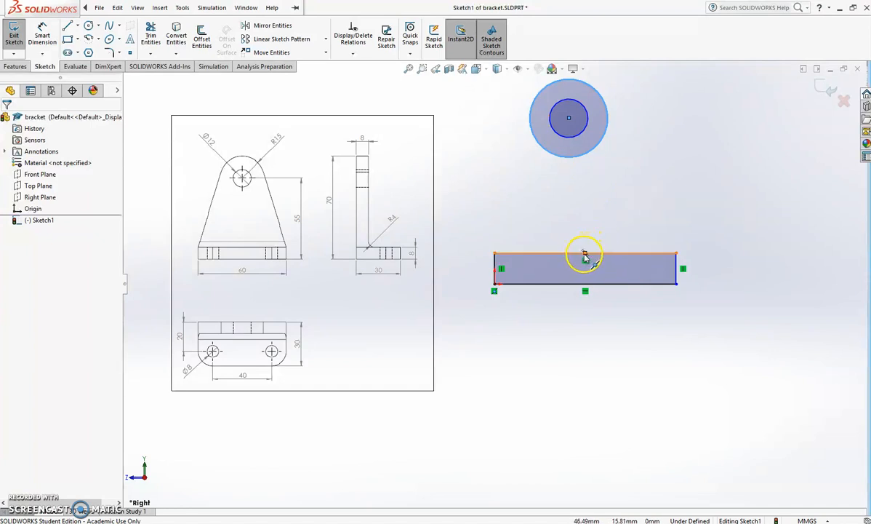
Make the circles' centre vertical with the midpoint of the rectangle's upper edge and drag the centre to test the relation
click(618, 253)
right_click(620, 254)
click(636, 258)
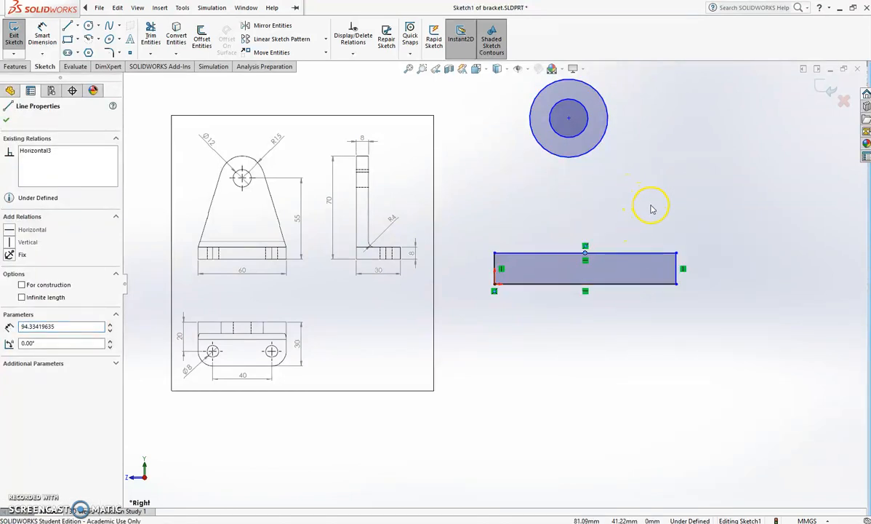
ctrl+click(570, 120)
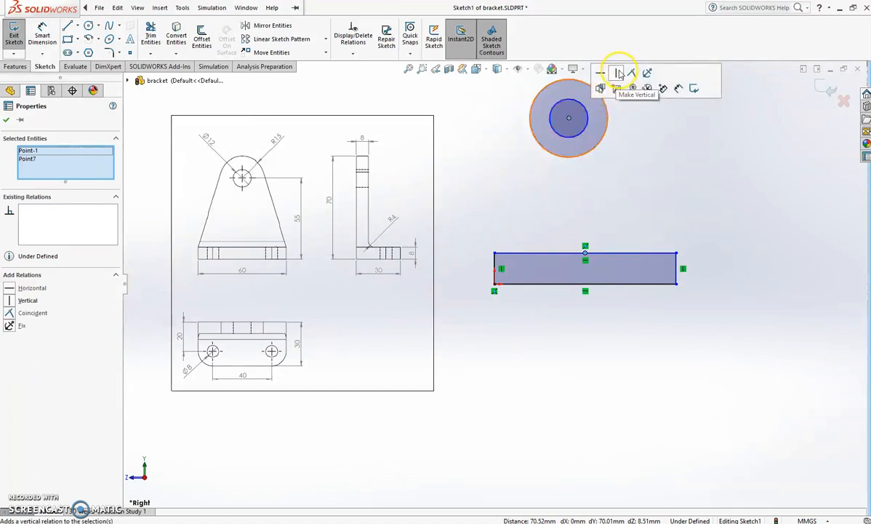
click(617, 73)
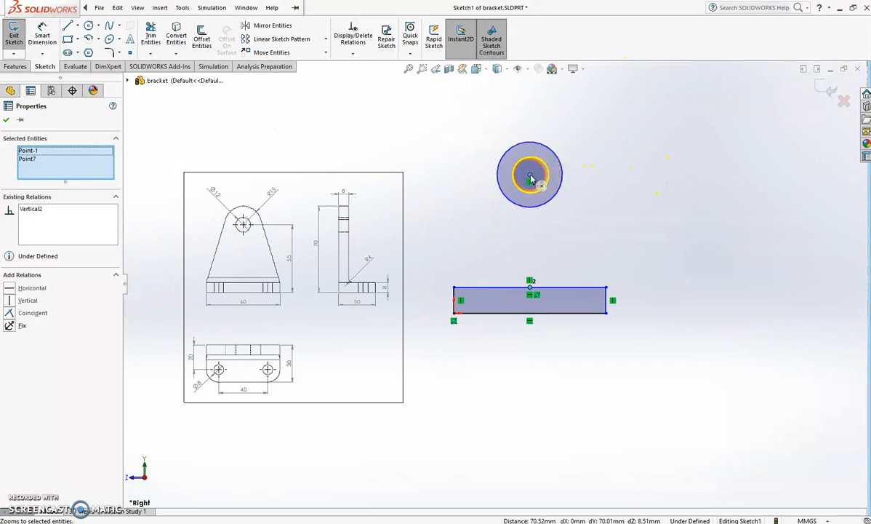
mouse_move(529, 177)
mouse_down()
mouse_move(549, 181)
mouse_move(530, 179)
mouse_move(594, 154)
mouse_move(603, 184)
mouse_move(605, 174)
mouse_move(530, 174)
mouse_move(559, 194)
mouse_move(556, 160)
mouse_move(535, 166)
mouse_move(539, 183)
mouse_up()
click(641, 185)
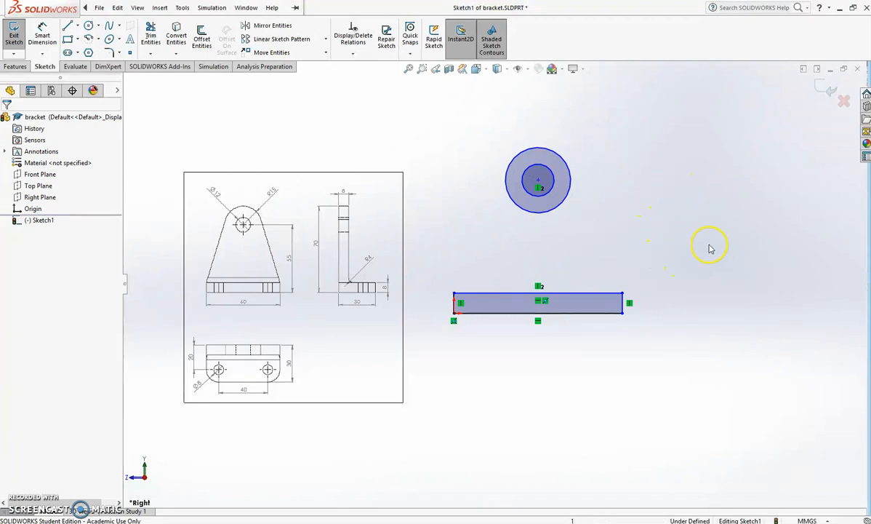
Draw a line about 85 mm long from the rectangle's upper-right corner, ending tangent on the outer circle
right_drag(690, 252, 658, 248)
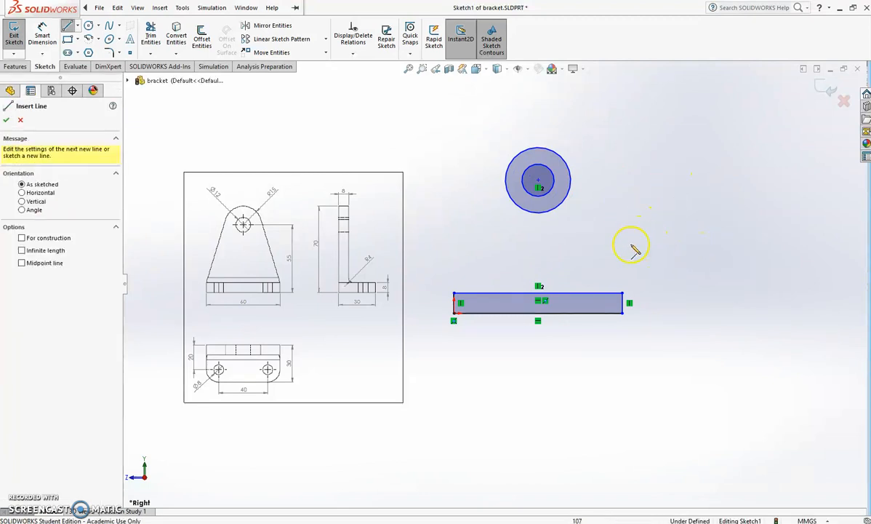
click(624, 294)
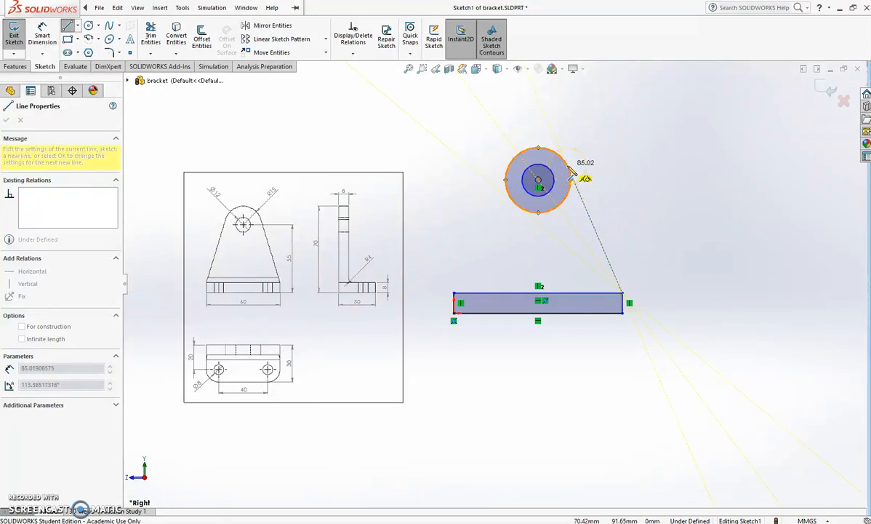
click(573, 186)
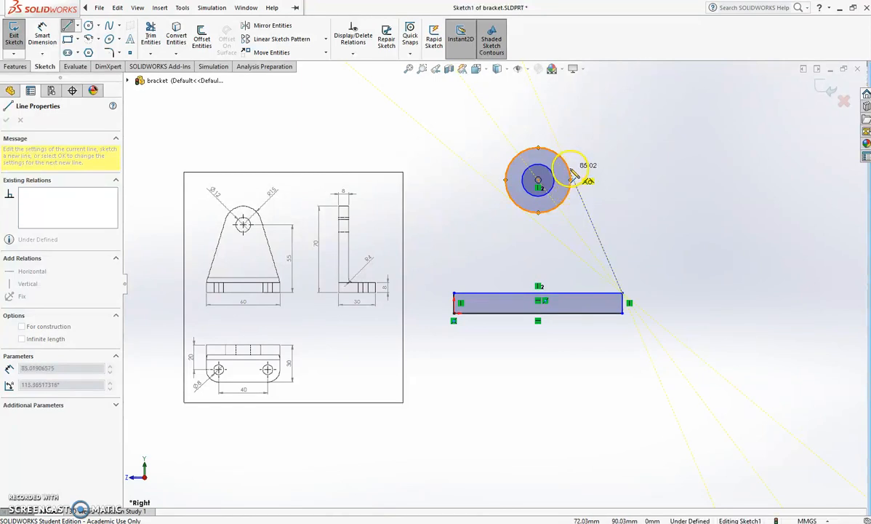
click(630, 161)
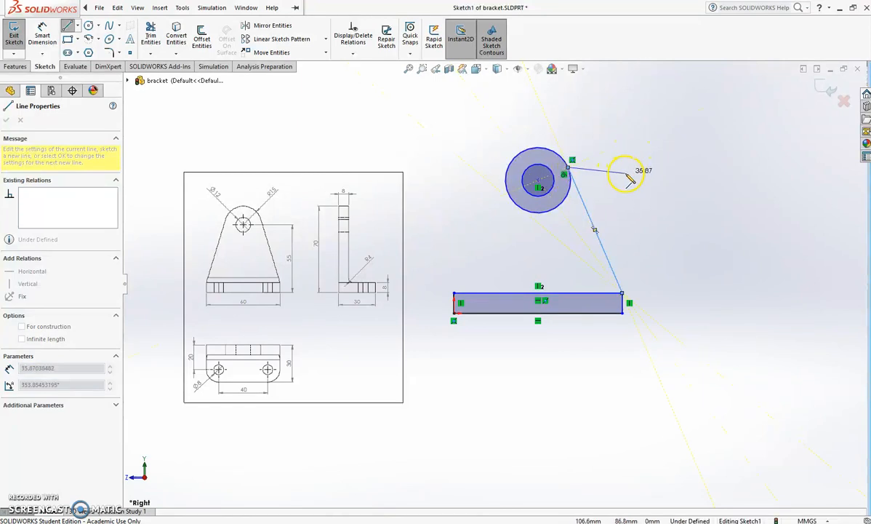
key(Escape)
right_drag(638, 203, 595, 201)
click(454, 294)
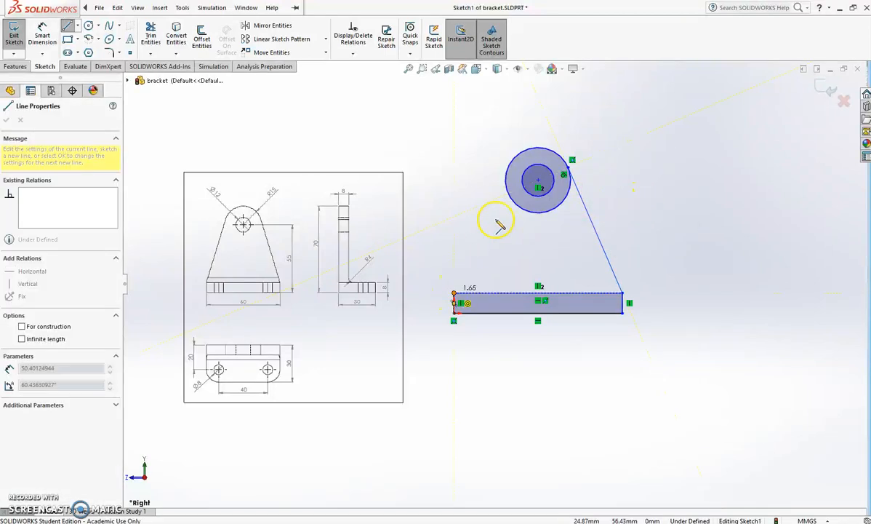
click(507, 192)
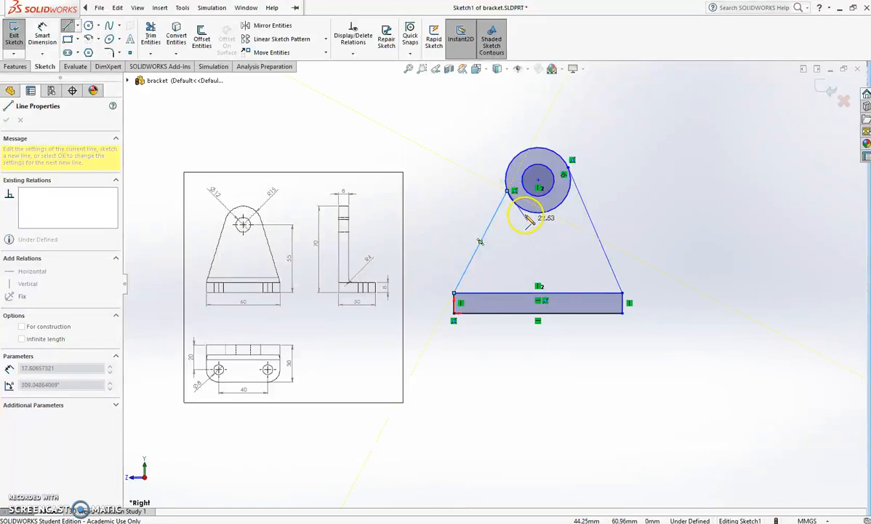
key(Escape)
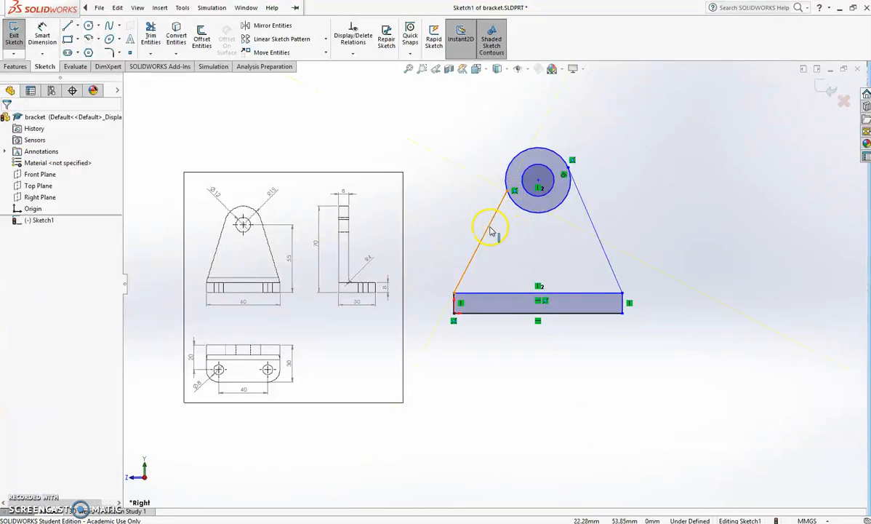
click(490, 231)
key(Delete)
Draw a line from the rectangle's upper-left corner to a free point outside the outer circle at about X 22, Y 98 mm
mouse_move(457, 249)
right_down()
mouse_move(465, 252)
mouse_move(432, 259)
mouse_move(456, 284)
right_up()
key(l)
click(454, 293)
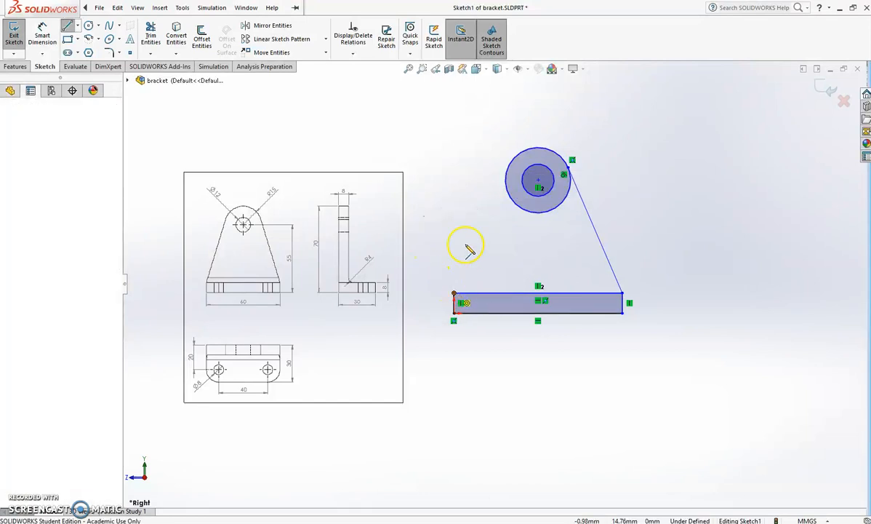
click(490, 156)
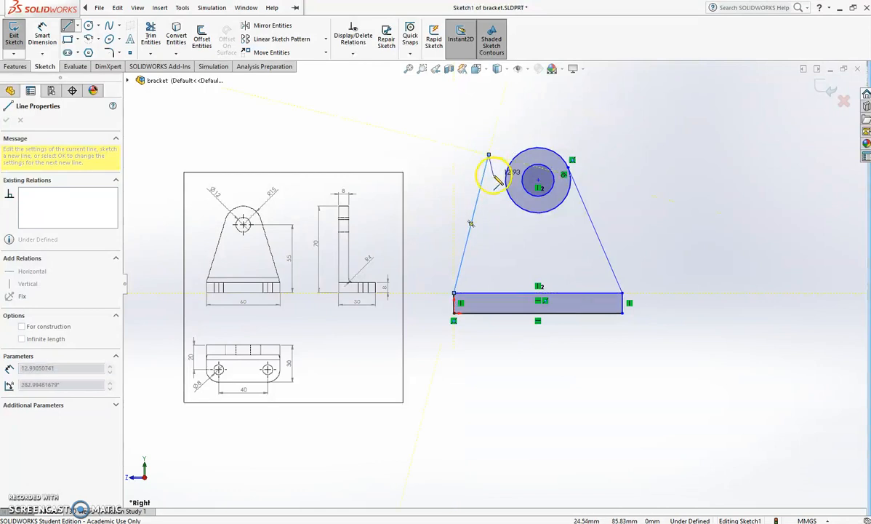
key(Escape)
Make the left line's free end coincident with the outer circle and drag that endpoint to test it
click(489, 156)
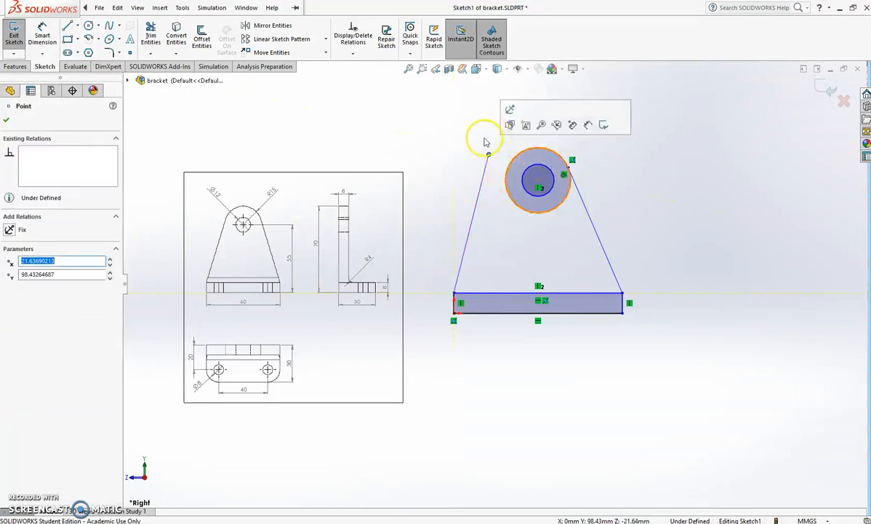
ctrl+click(507, 175)
click(29, 301)
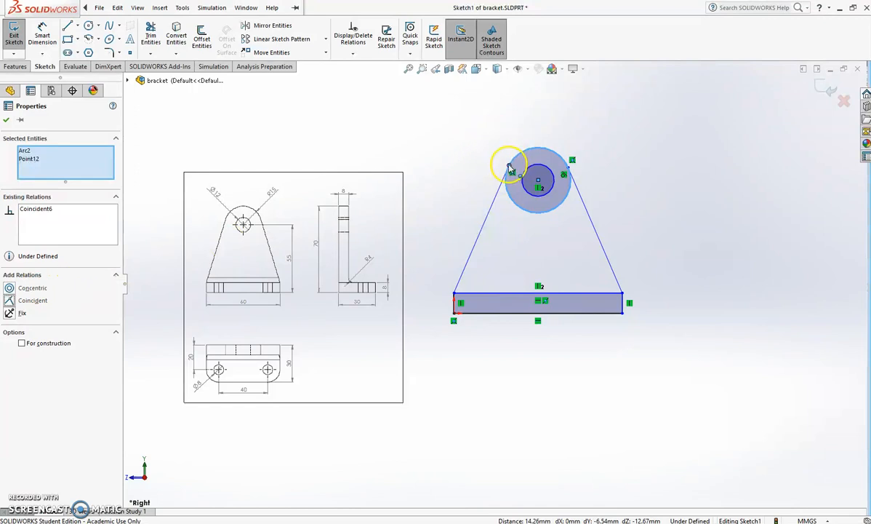
click(510, 167)
drag(503, 176, 505, 171)
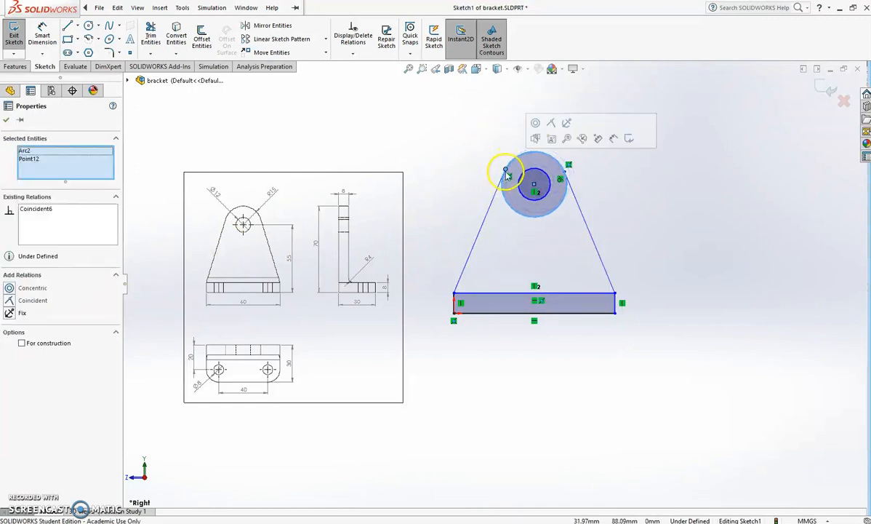
Make the left line tangent to the outer circle and drag its upper endpoint to test the relation
click(499, 187)
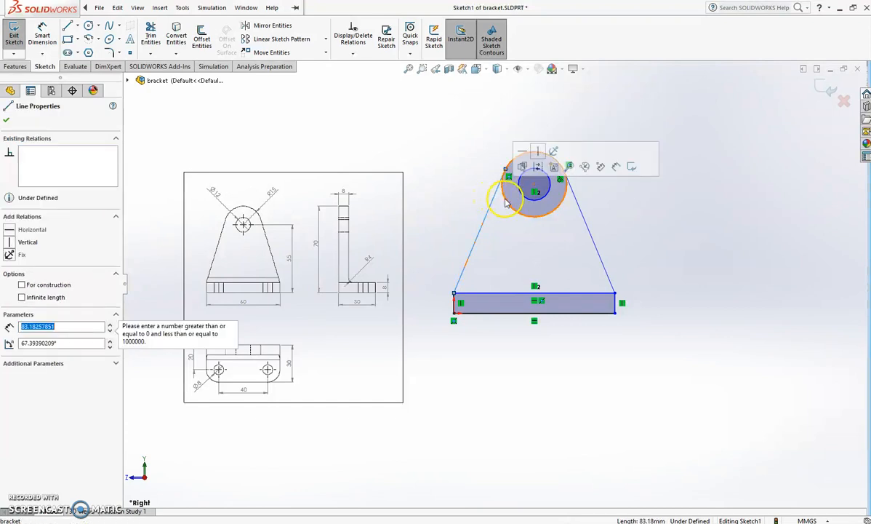
ctrl+click(507, 203)
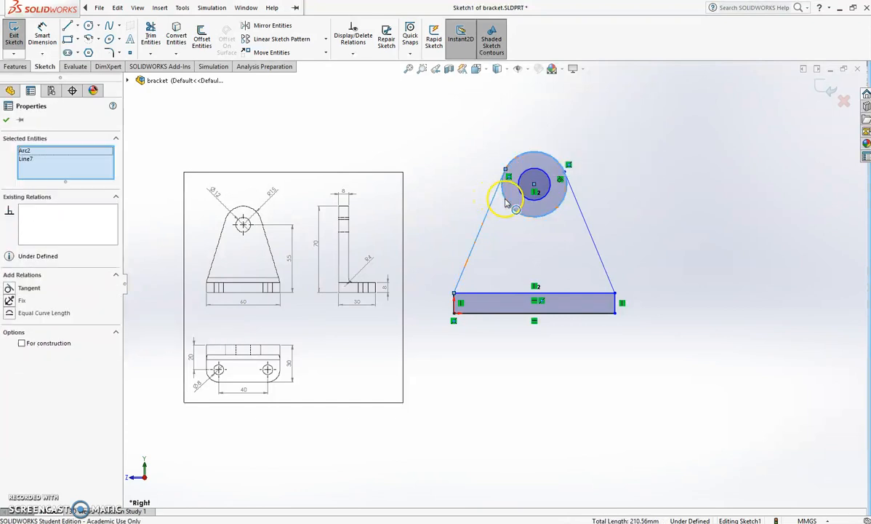
click(9, 288)
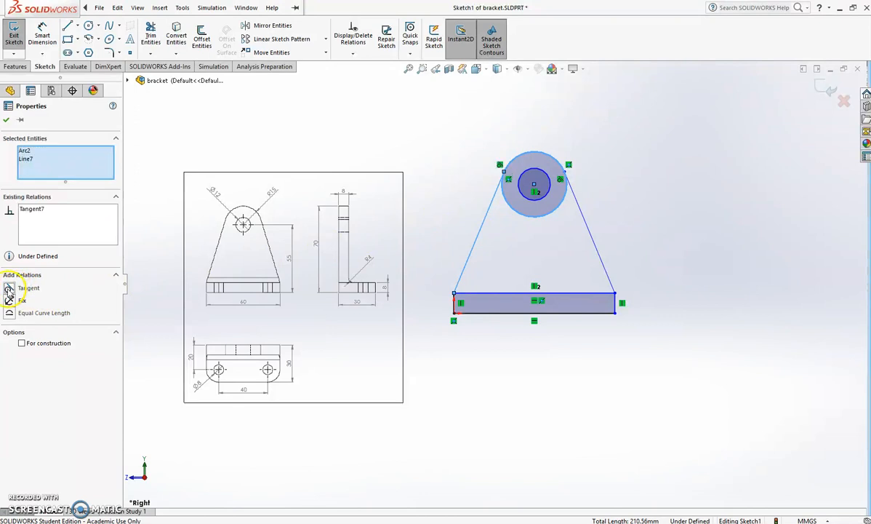
click(474, 121)
mouse_move(503, 172)
mouse_down()
mouse_move(499, 195)
mouse_move(507, 181)
mouse_move(516, 240)
mouse_move(519, 147)
mouse_move(510, 156)
mouse_move(515, 182)
mouse_up()
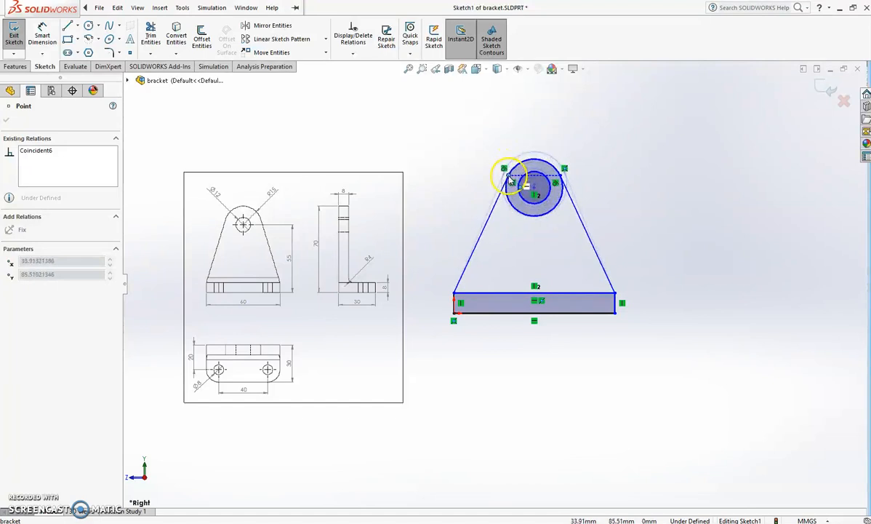
click(516, 227)
scroll(515, 173, down, 2)
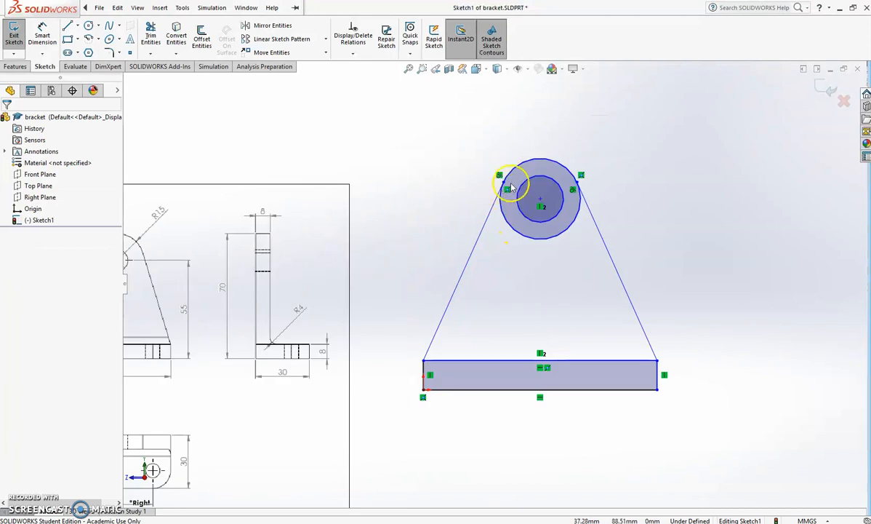
Dimension the vertical distance from the circles' centre to the base rectangle's lower-right corner as 55 mm
scroll(510, 217, up, 2)
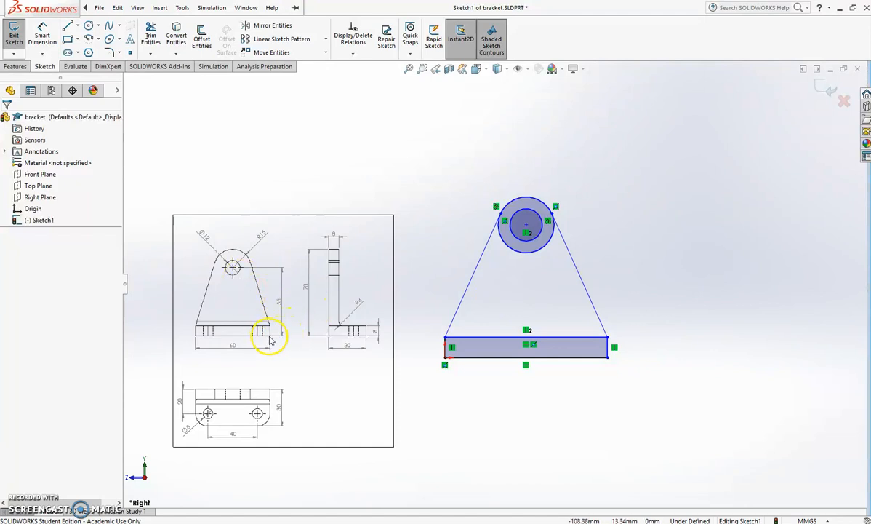
right_drag(673, 309, 682, 256)
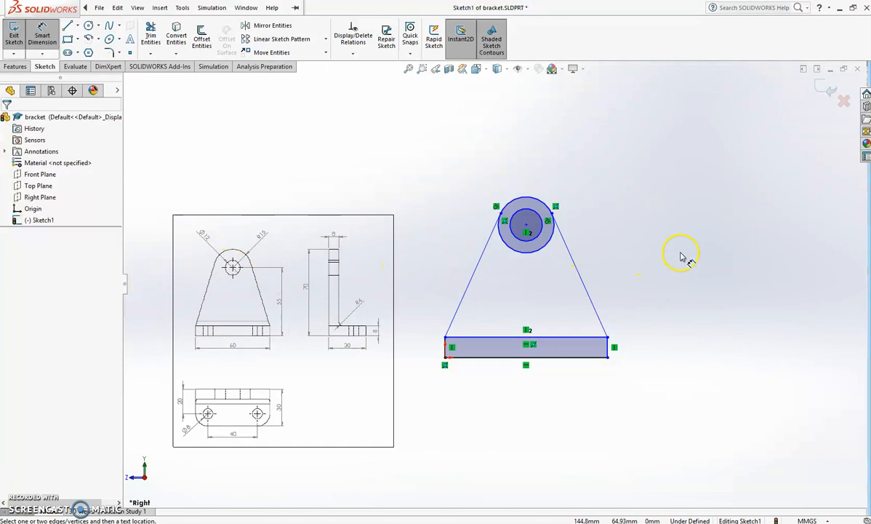
click(609, 357)
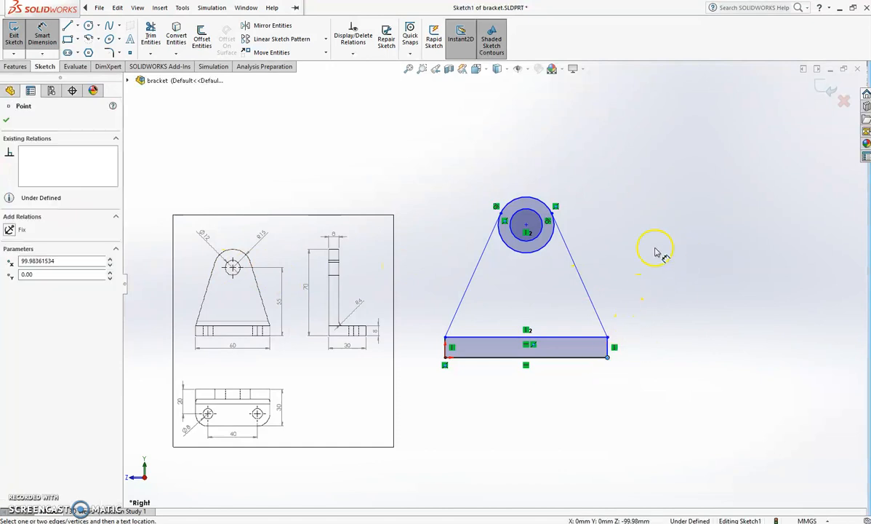
click(535, 229)
click(656, 277)
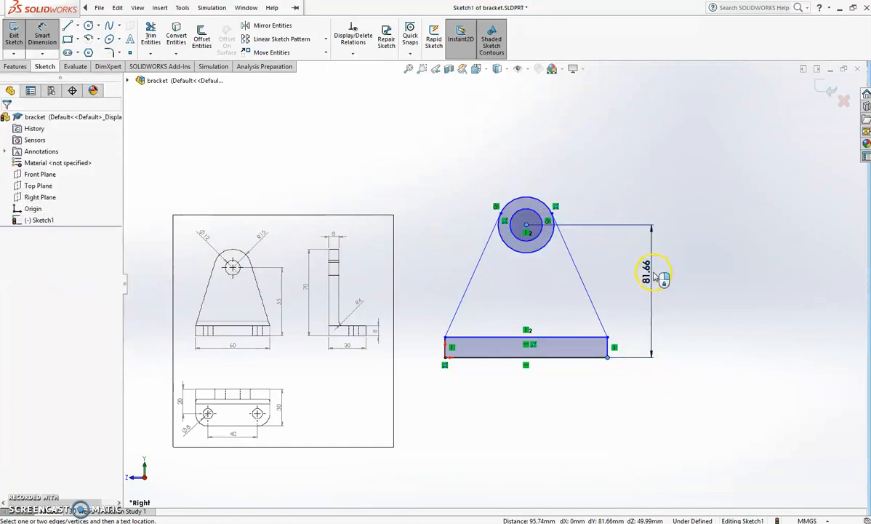
text(55)
key(Return)
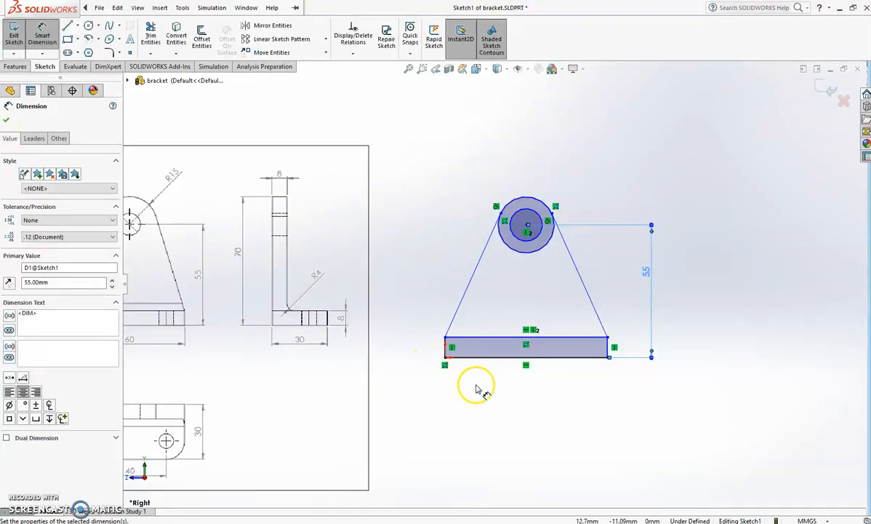
Dimension the base rectangle's right edge to set its height to 8 mm
scroll(477, 385, up, 1)
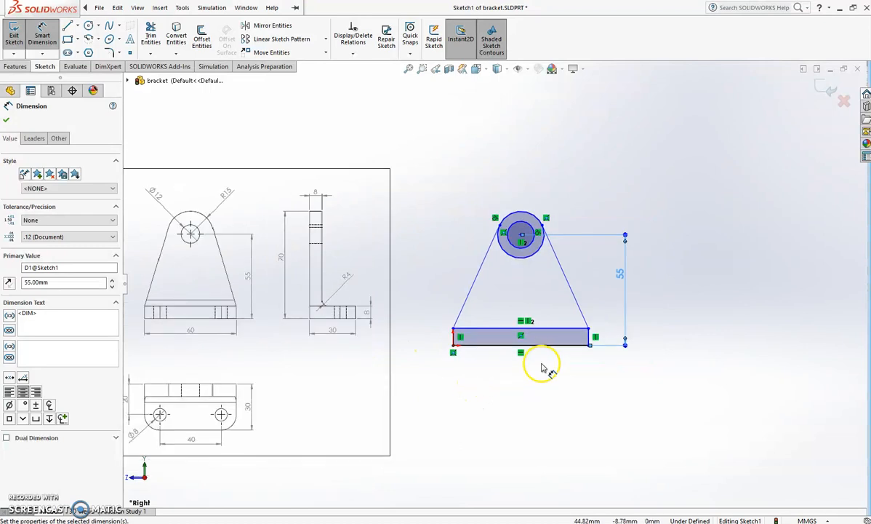
click(595, 340)
click(607, 335)
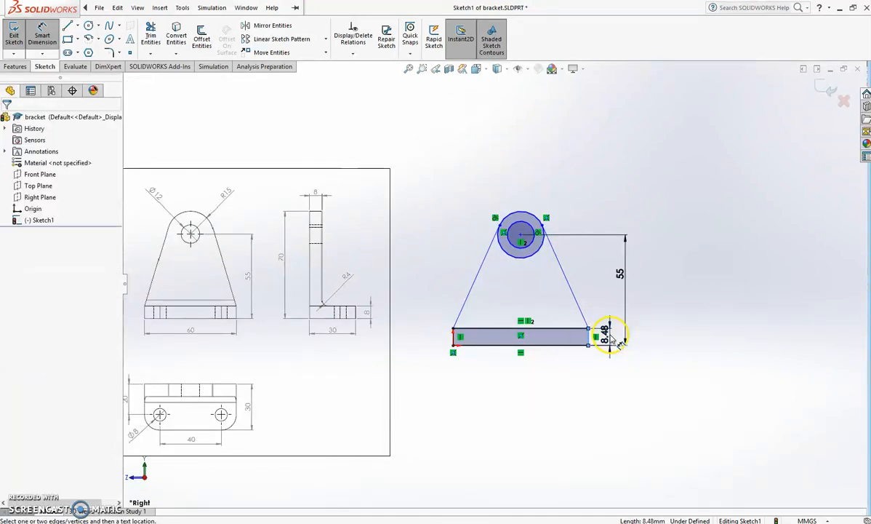
text(8.00mm)
key(Return)
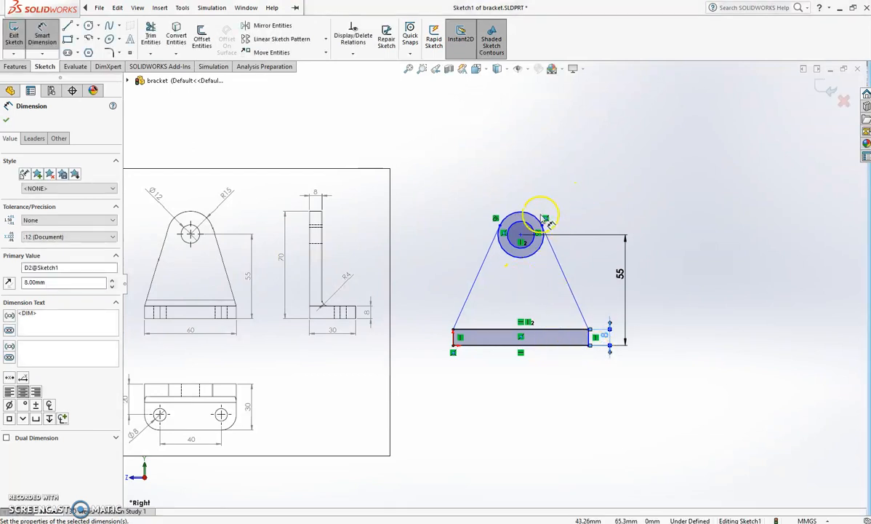
Dimension the inner circle's diameter as 12 mm
click(540, 219)
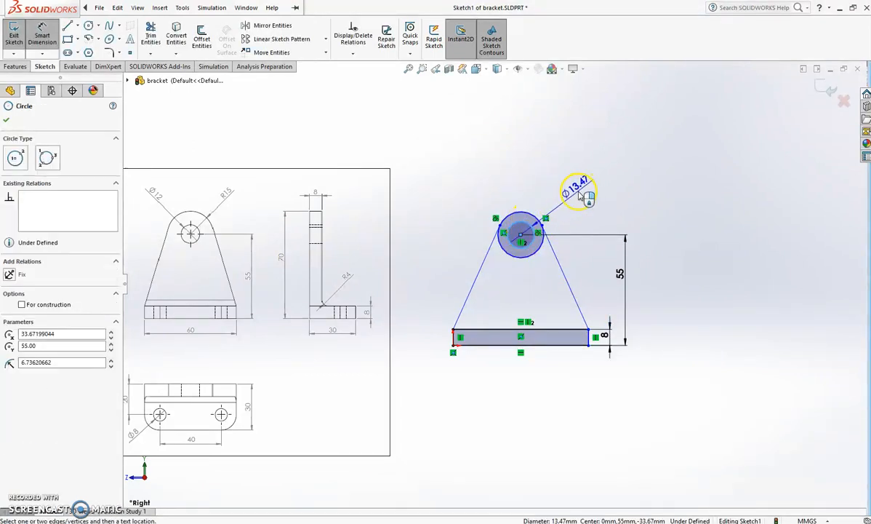
click(586, 199)
text(12)
key(Return)
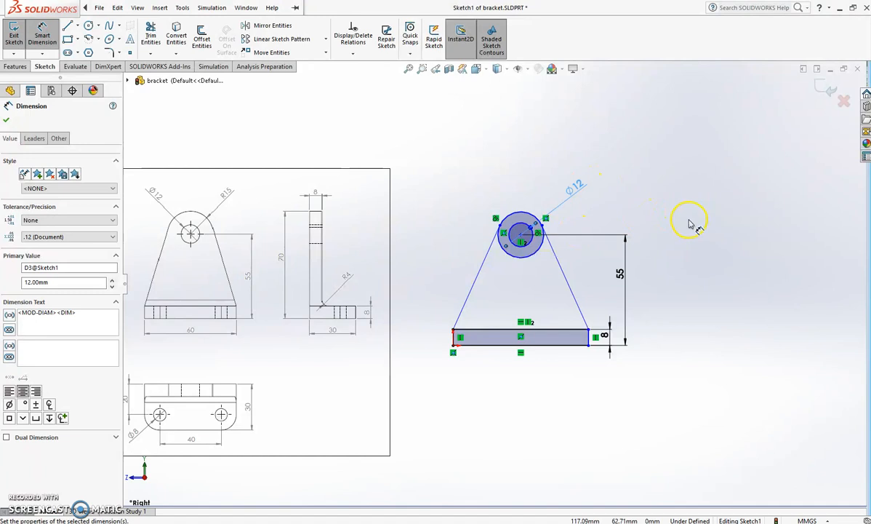
Dimension the base rectangle's bottom edge to set its width to 60 mm
click(501, 344)
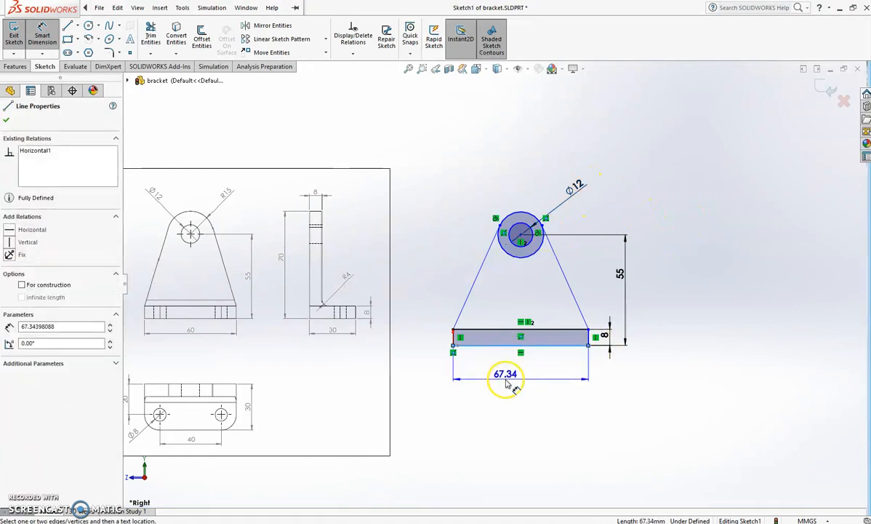
click(512, 380)
text(60)
key(Return)
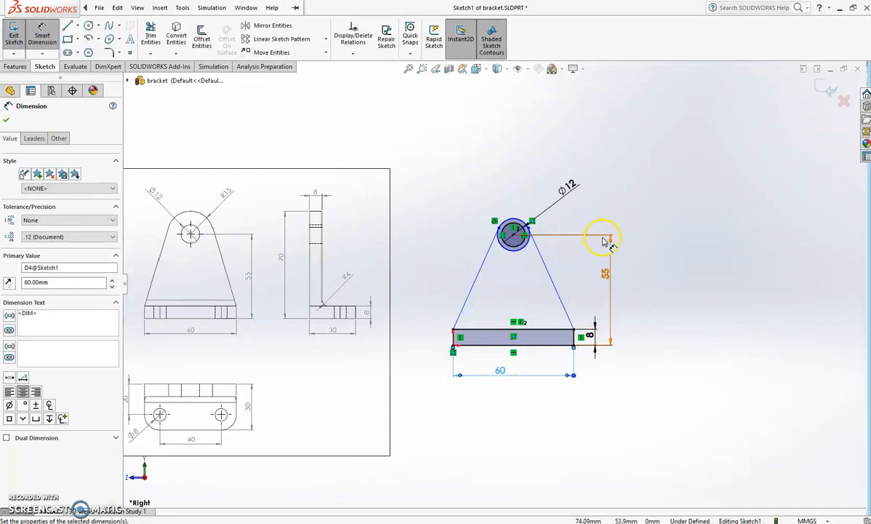
Dimension the outer circle's diameter as 30 mm and leave the dimension command
click(516, 219)
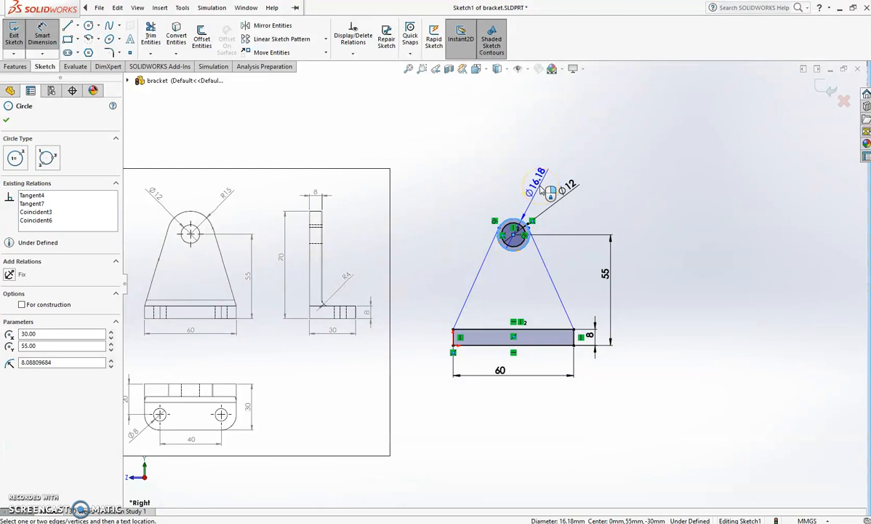
click(550, 190)
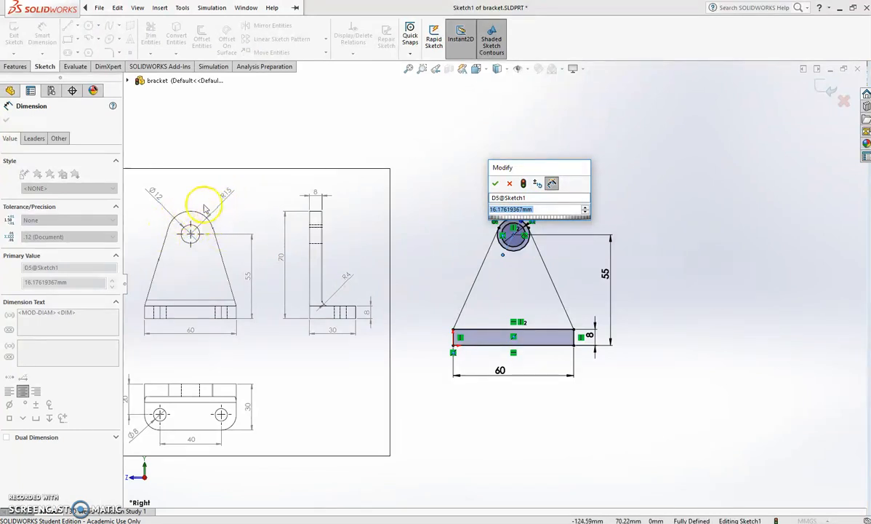
text(30)
key(Return)
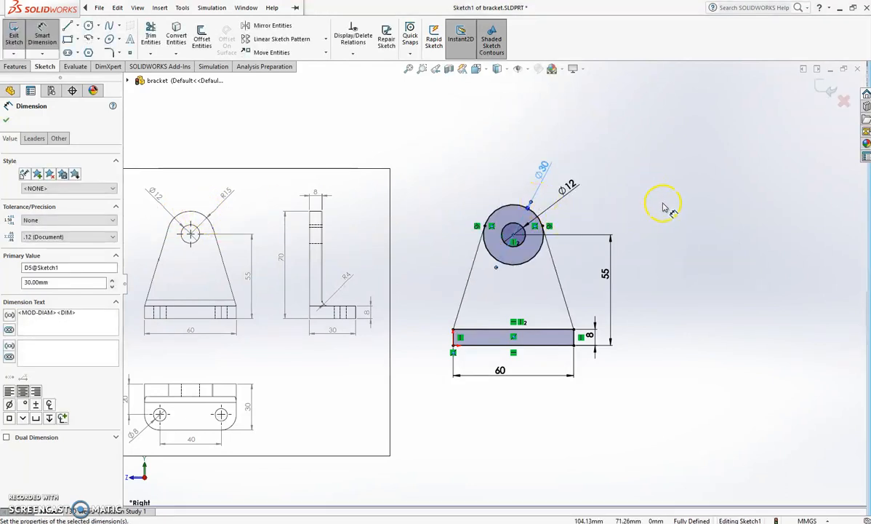
key(Escape)
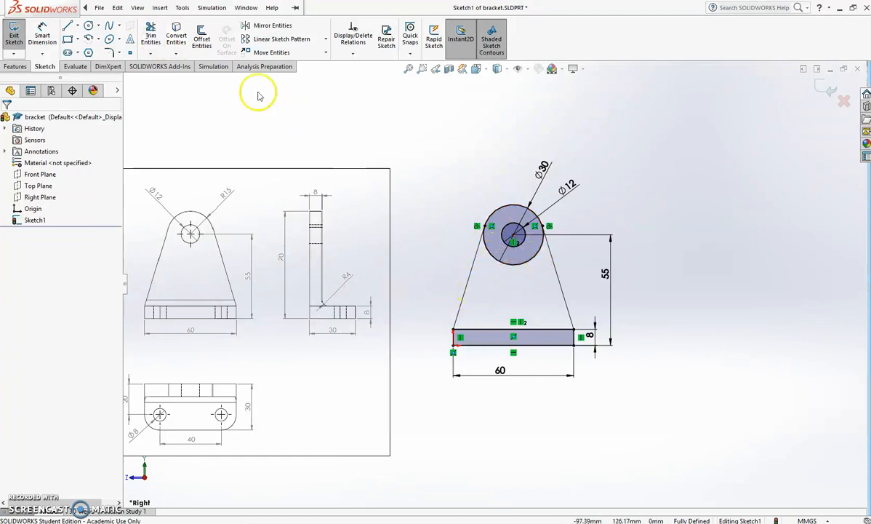
Power-trim the lower part of the outer circle between the two tangent lines
click(151, 43)
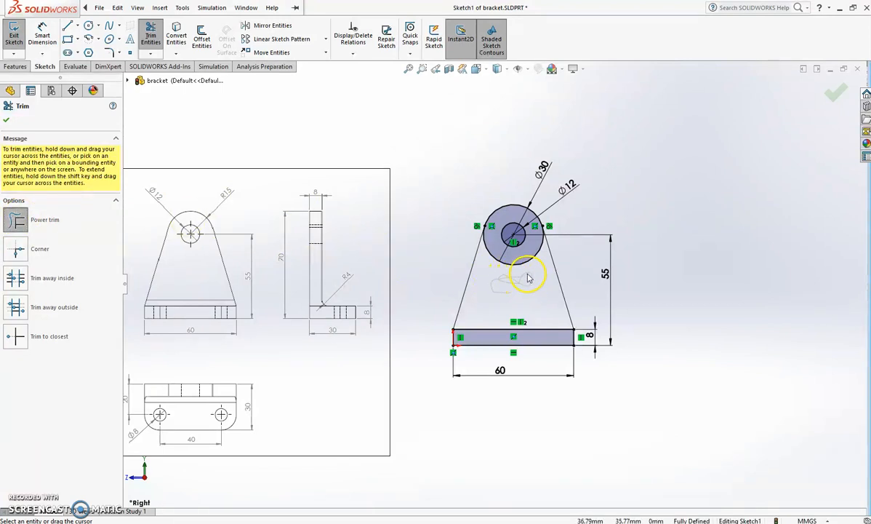
drag(528, 269, 525, 266)
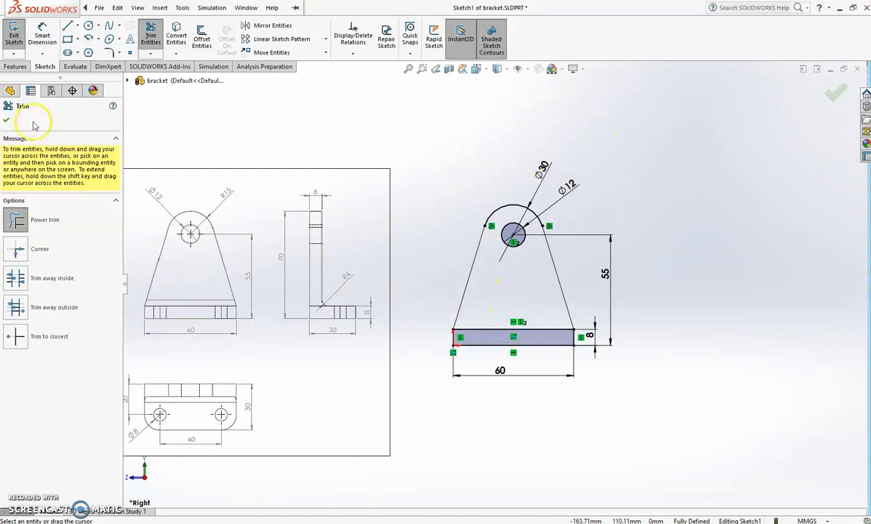
click(6, 119)
Delete the 30 mm diameter dimension from the remaining top arc
click(546, 168)
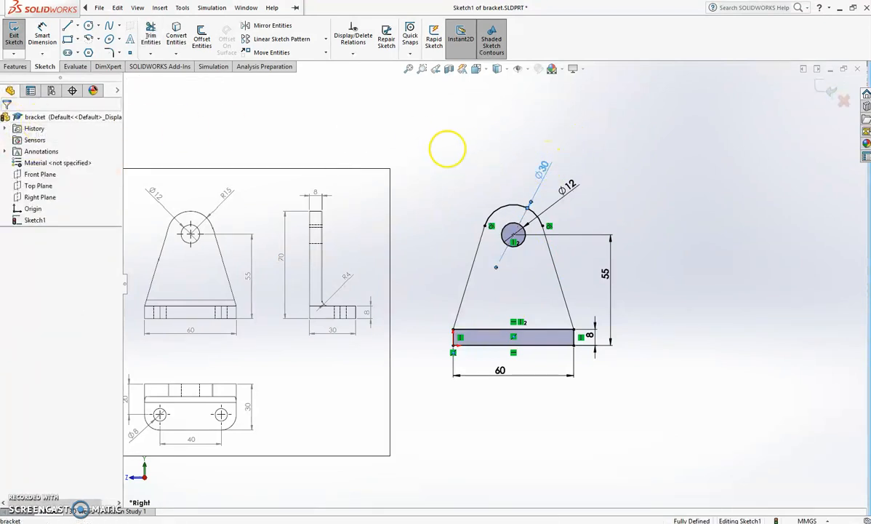
key(Return)
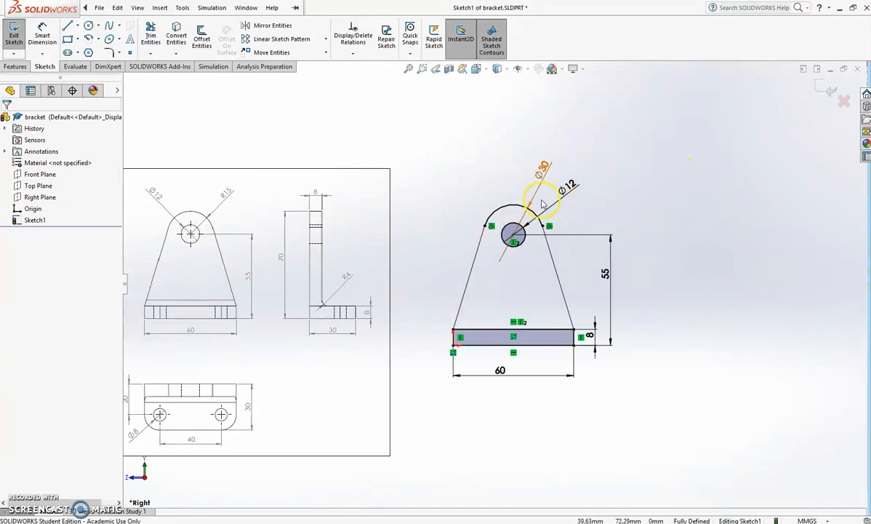
click(525, 218)
key(Delete)
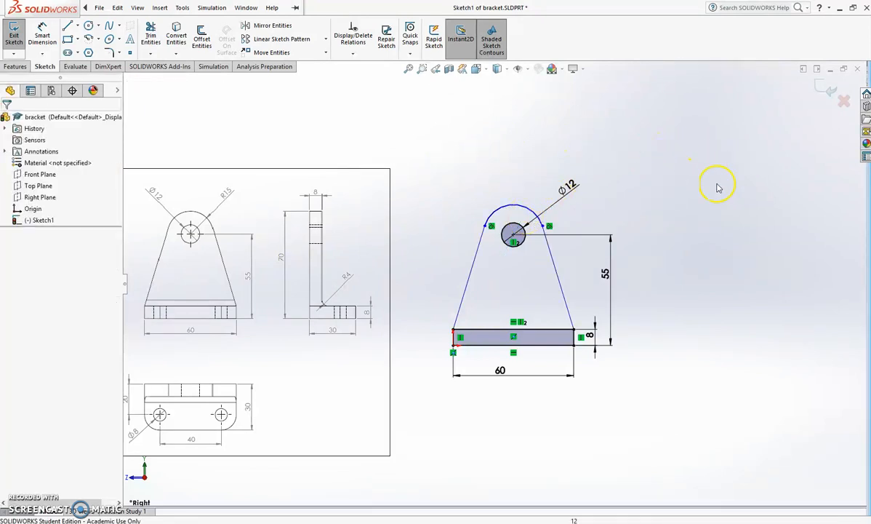
Dimension the top arc's radius as 15 mm and exit the finished profile sketch
right_drag(709, 195, 716, 144)
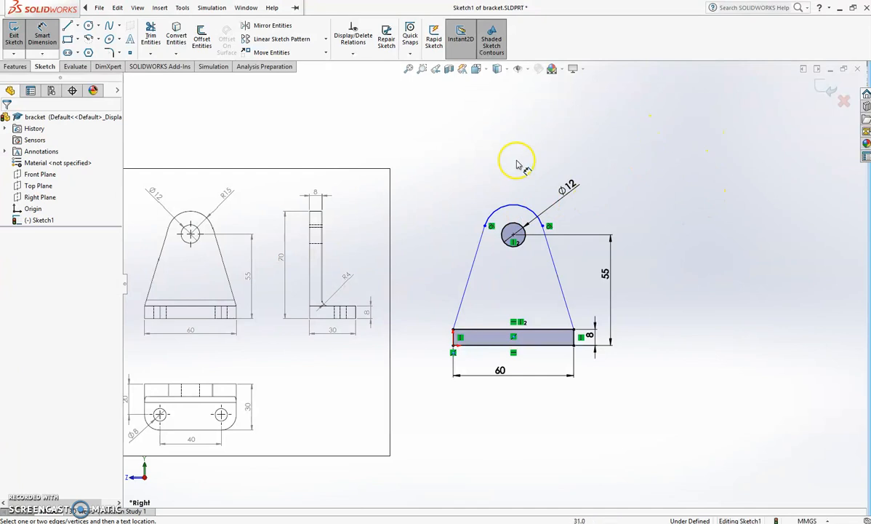
click(542, 191)
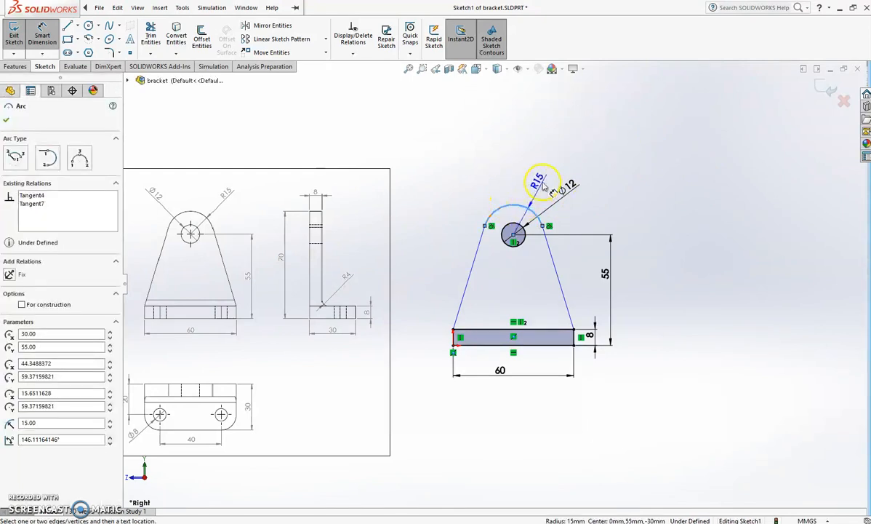
click(581, 162)
click(499, 177)
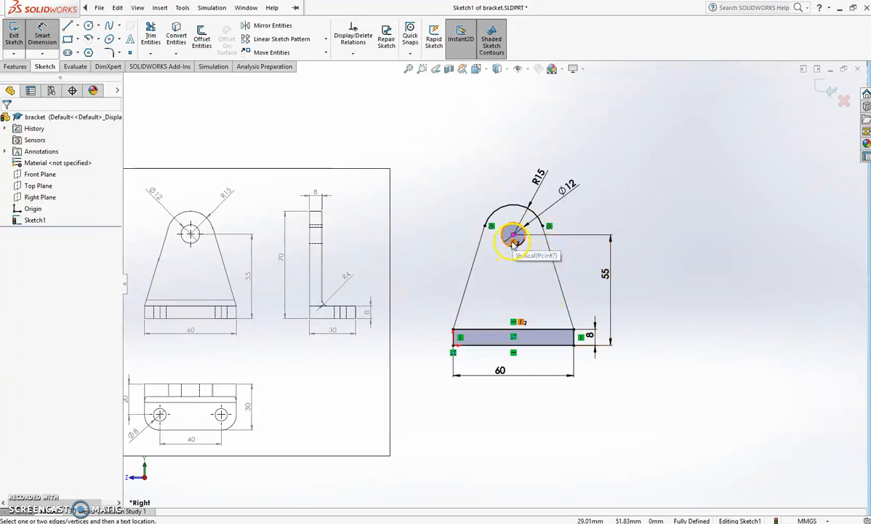
click(829, 89)
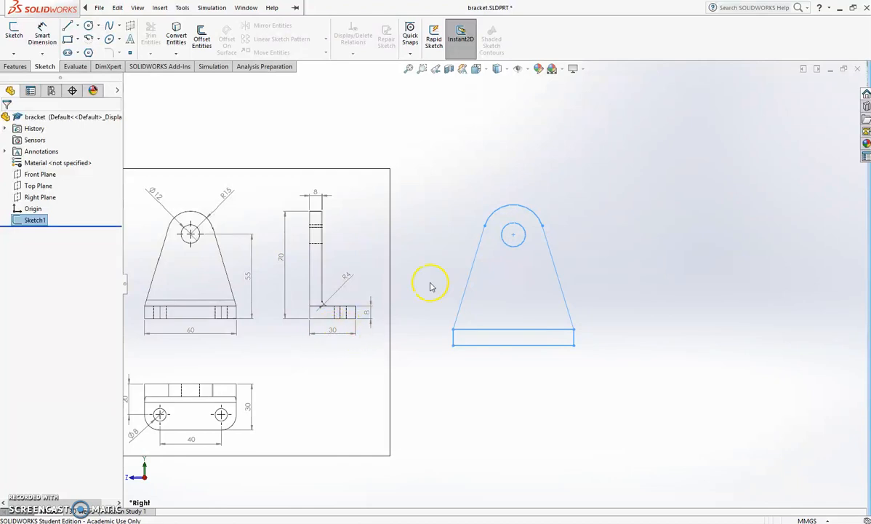
click(442, 214)
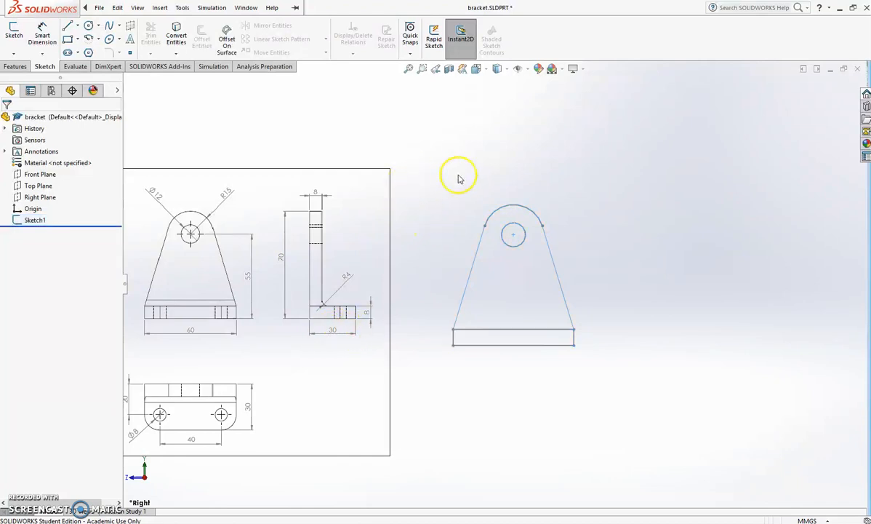
middle_drag(444, 160, 466, 173)
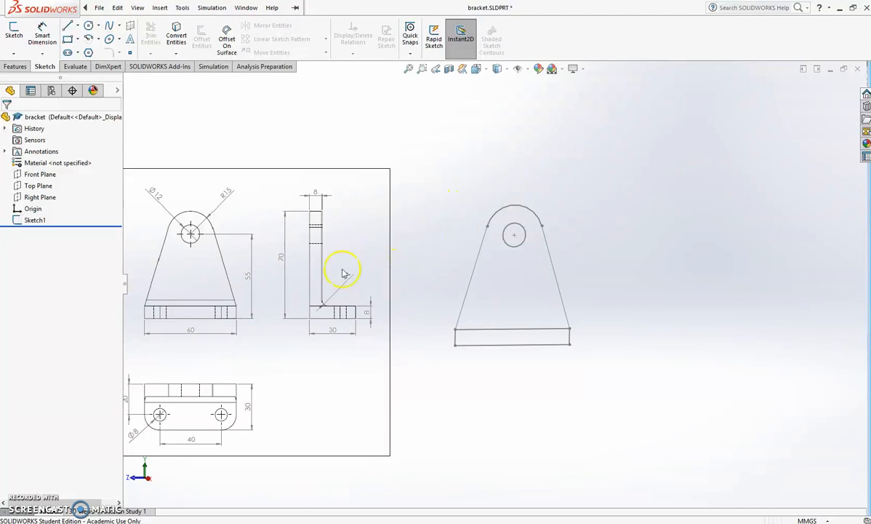
Extrude only the base rectangle region of the profile sketch as a blind boss 30 mm deep
click(35, 220)
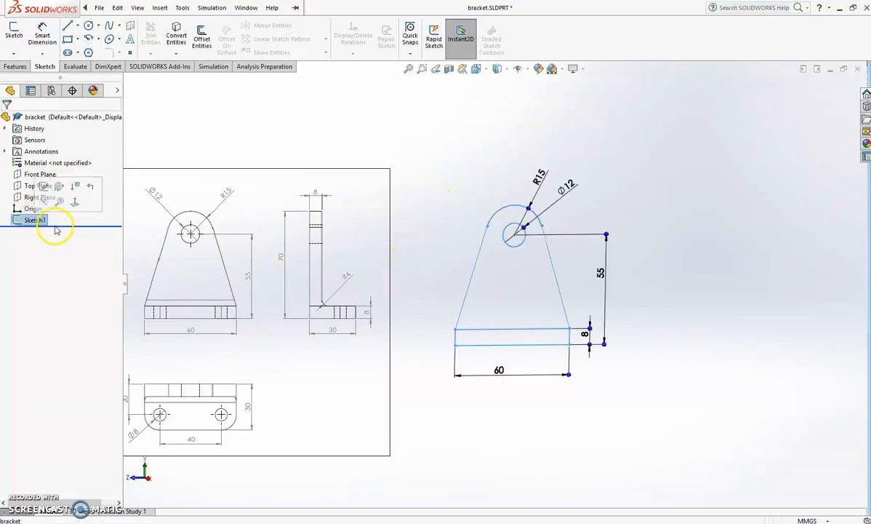
click(15, 66)
click(18, 40)
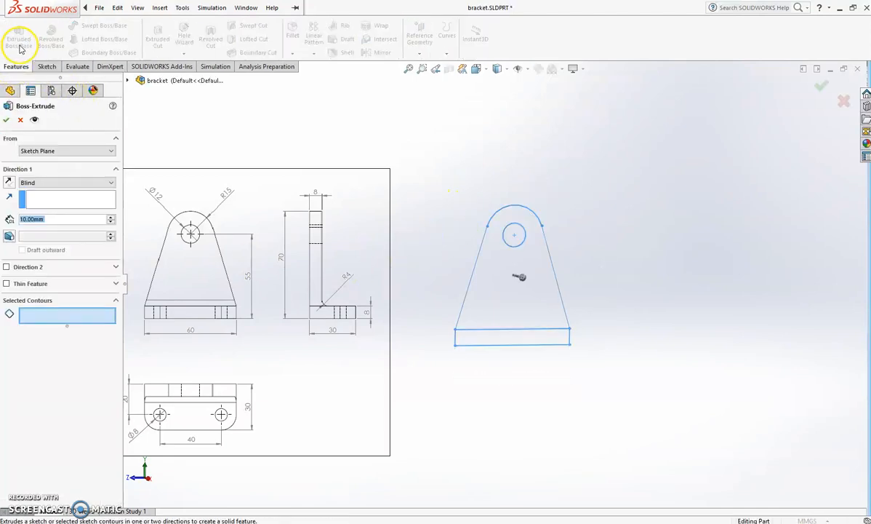
middle_drag(467, 181, 505, 205)
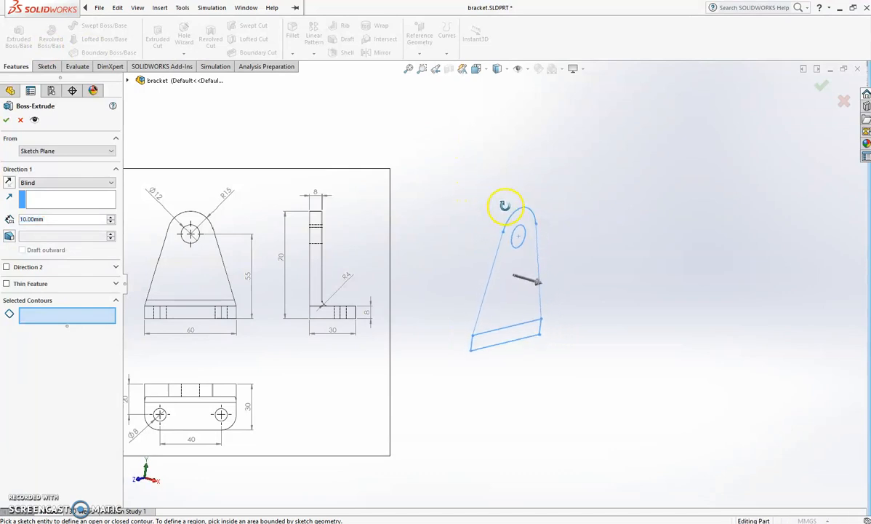
middle_drag(439, 202, 451, 194)
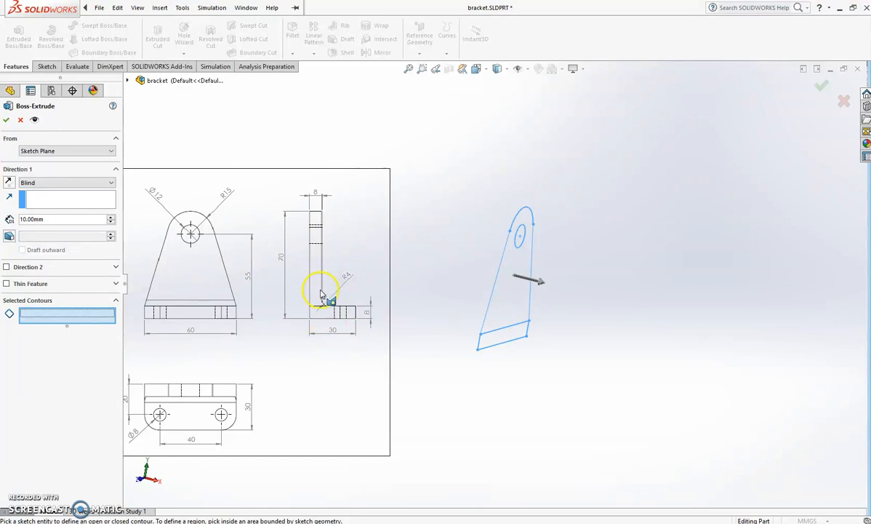
click(501, 342)
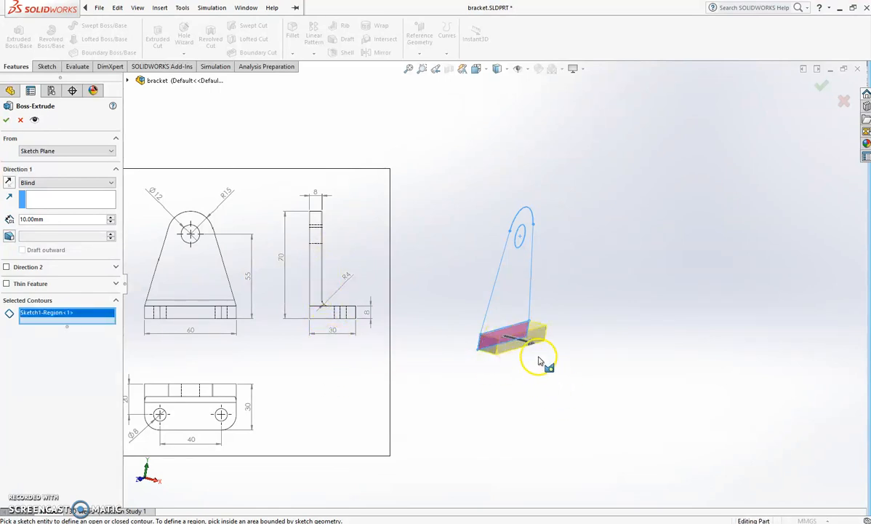
drag(544, 352, 560, 359)
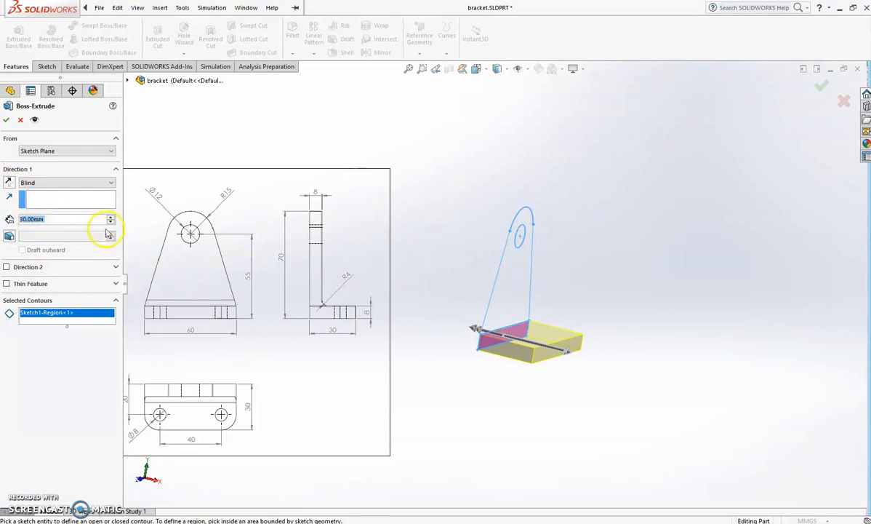
click(6, 122)
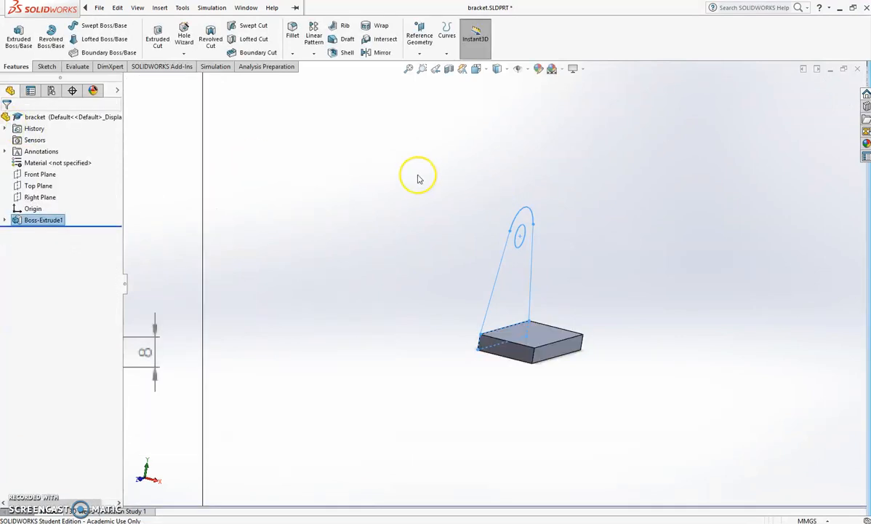
Reuse the existing profile sketch to extrude only the upright region as a merged blind boss 8 mm thick
click(5, 220)
click(46, 232)
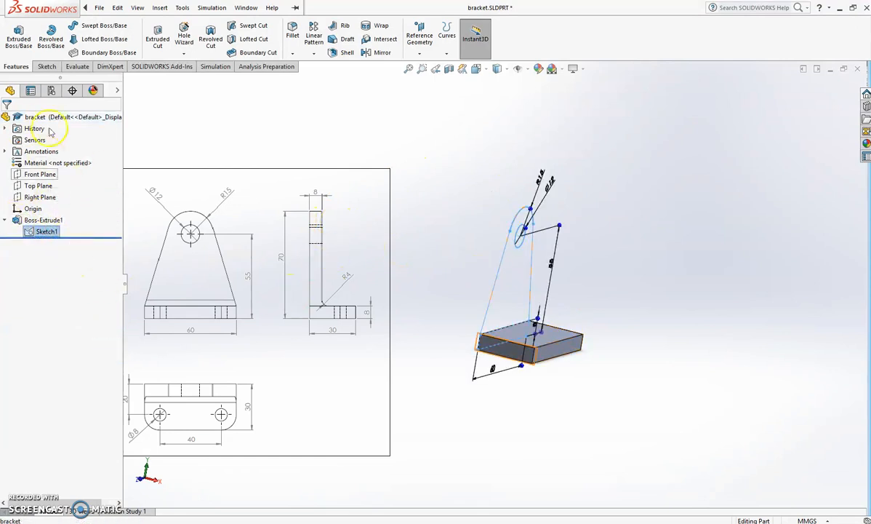
click(18, 37)
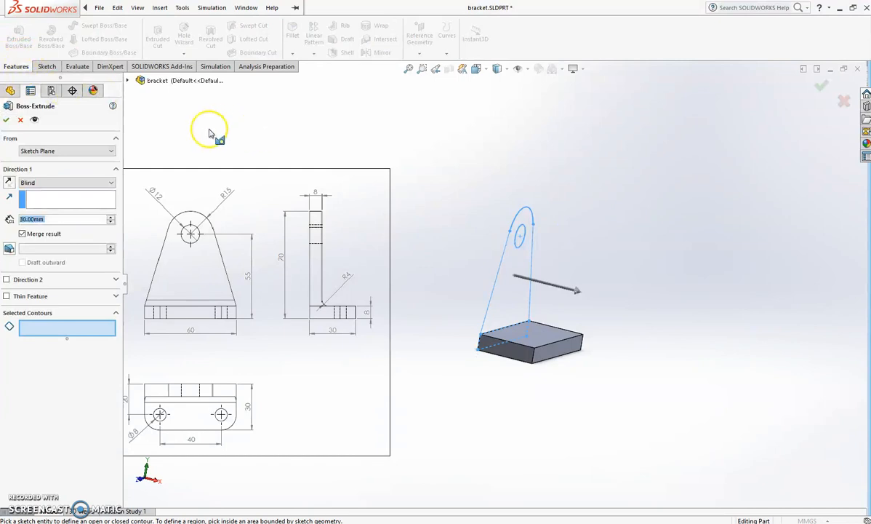
click(57, 327)
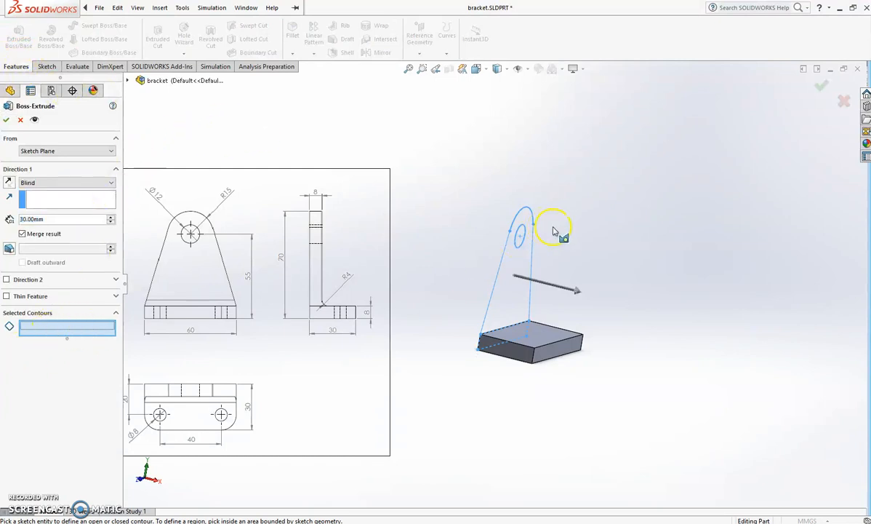
click(524, 251)
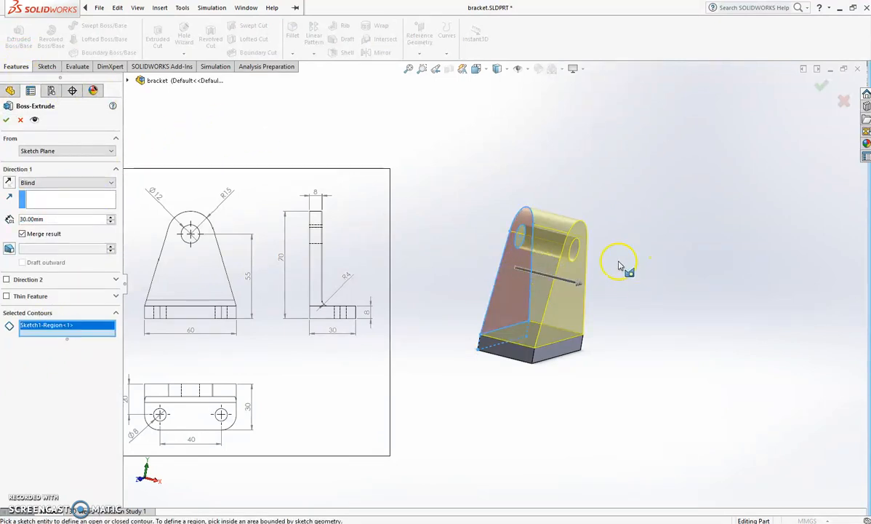
drag(580, 285, 529, 272)
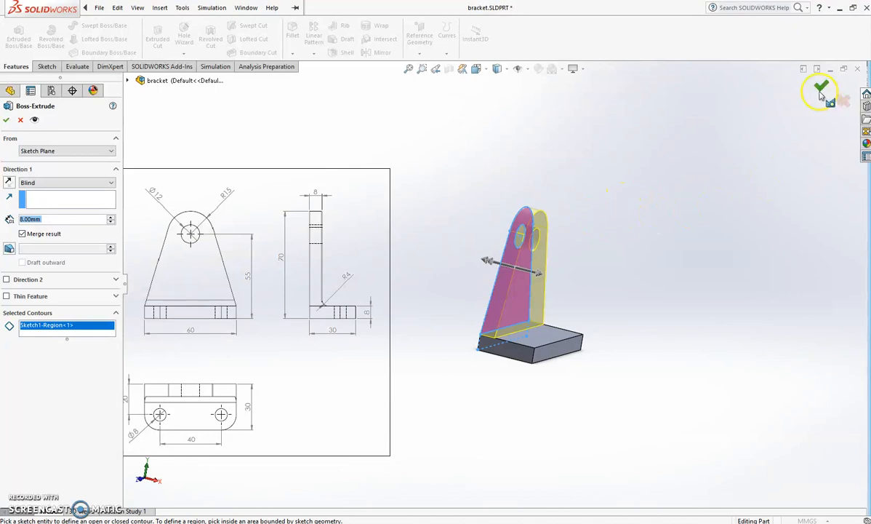
click(6, 119)
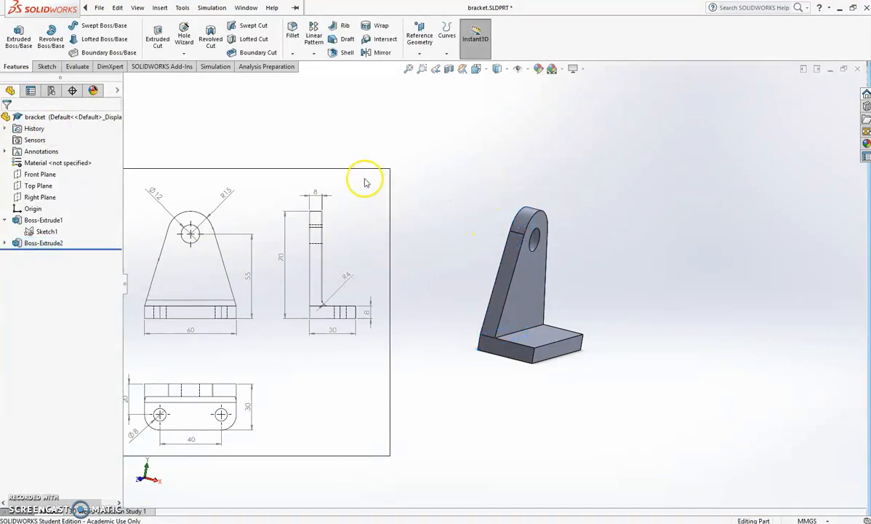
Reopen the upright's extrude feature to review its depth and Merge result setting, and close it without changes
click(29, 242)
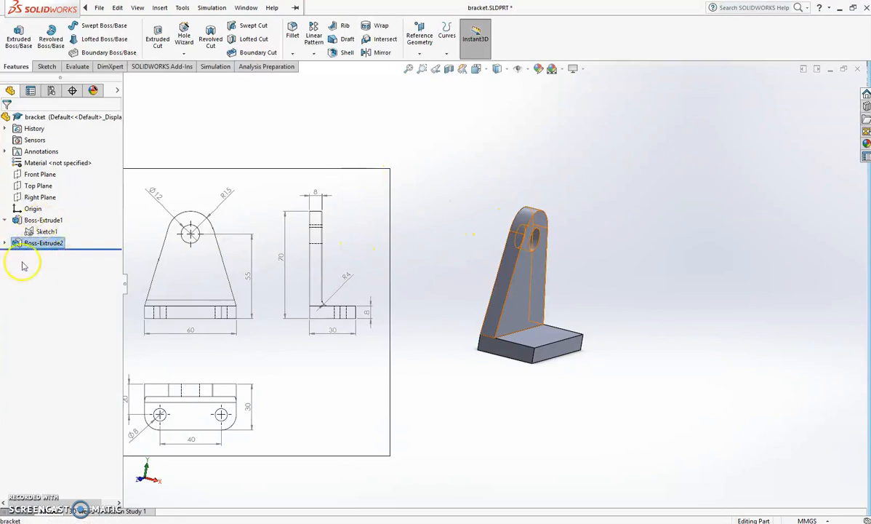
right_click(29, 244)
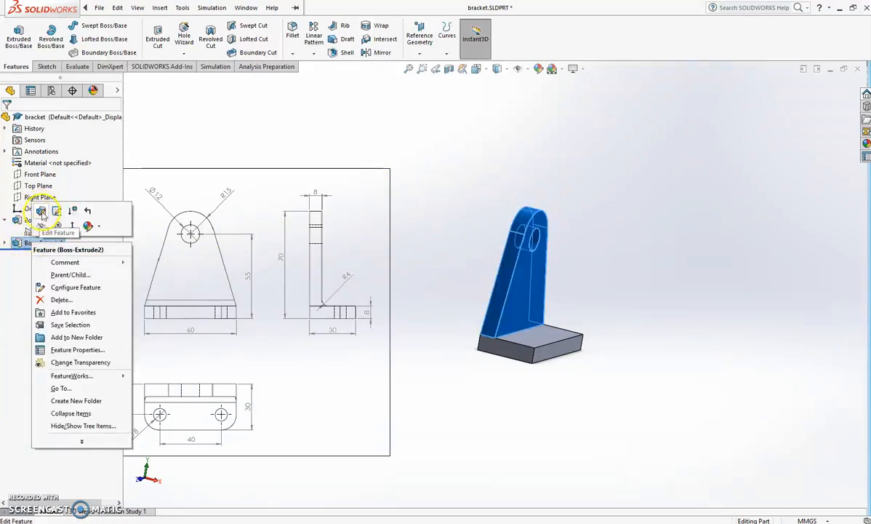
click(42, 212)
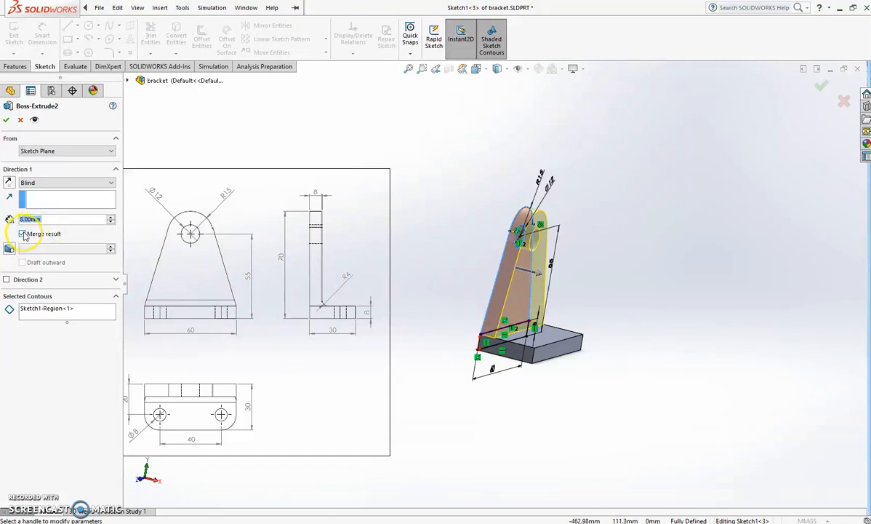
click(6, 121)
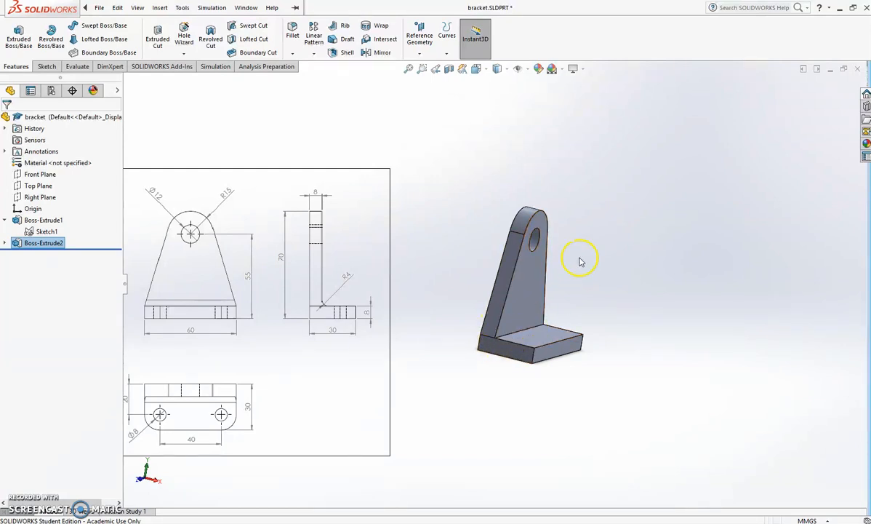
Set up a Hole Wizard plain hole with ISO standard, Drill sizes type, size Ø8.0 and Through All end condition
middle_drag(672, 256, 610, 219)
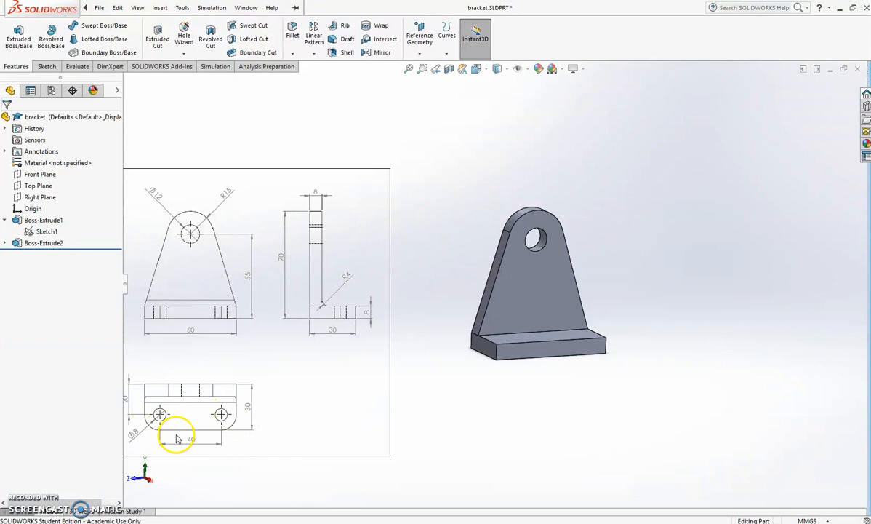
middle_drag(412, 263, 449, 263)
middle_drag(468, 215, 525, 331)
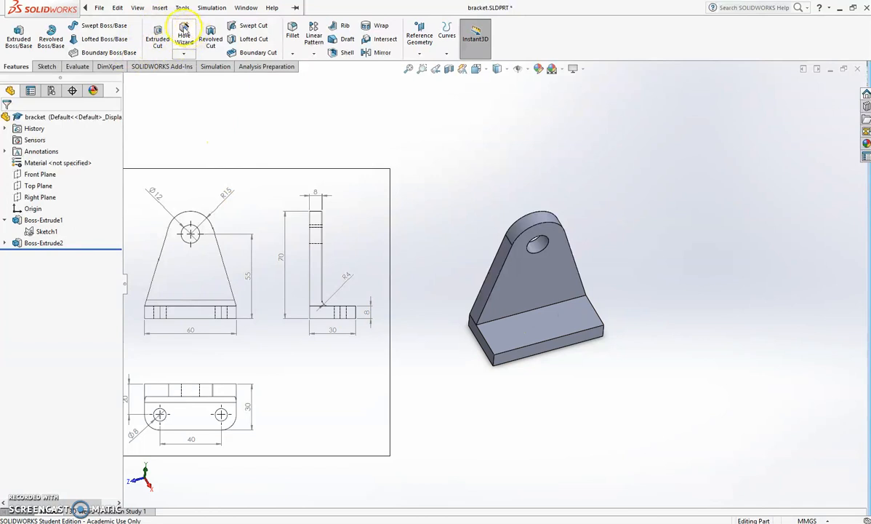
click(184, 35)
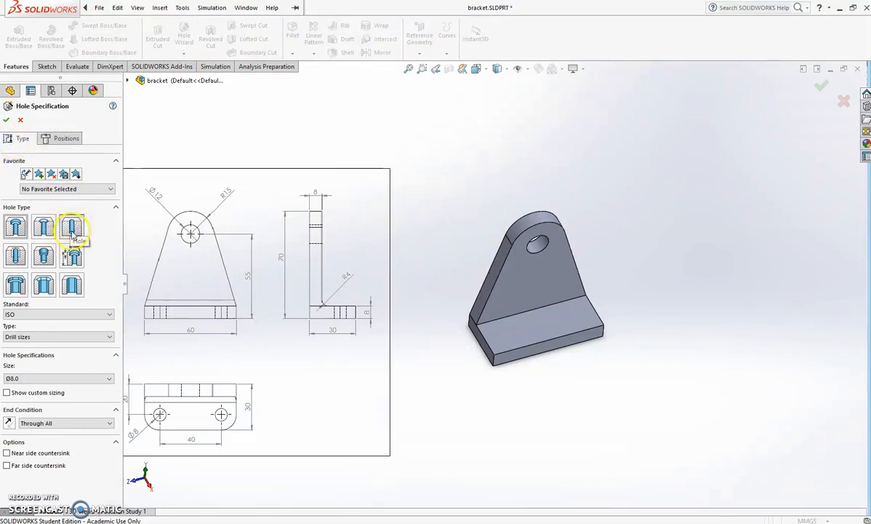
click(61, 337)
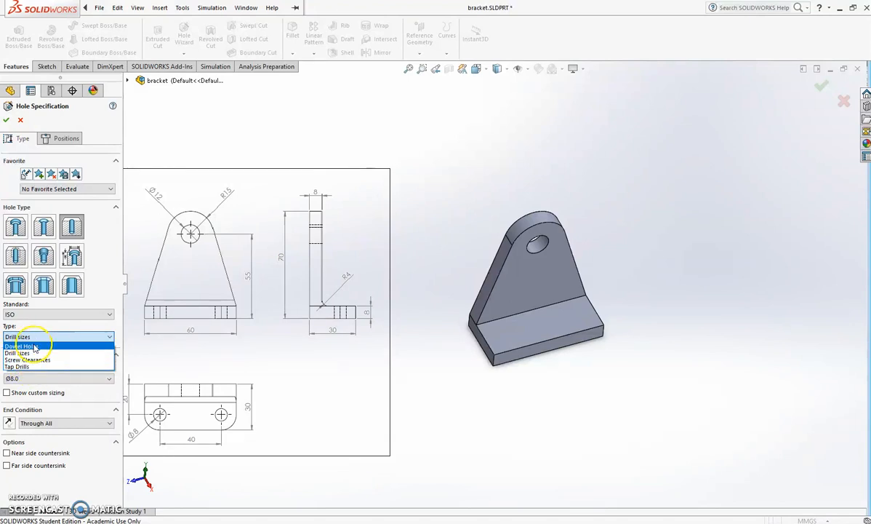
click(33, 338)
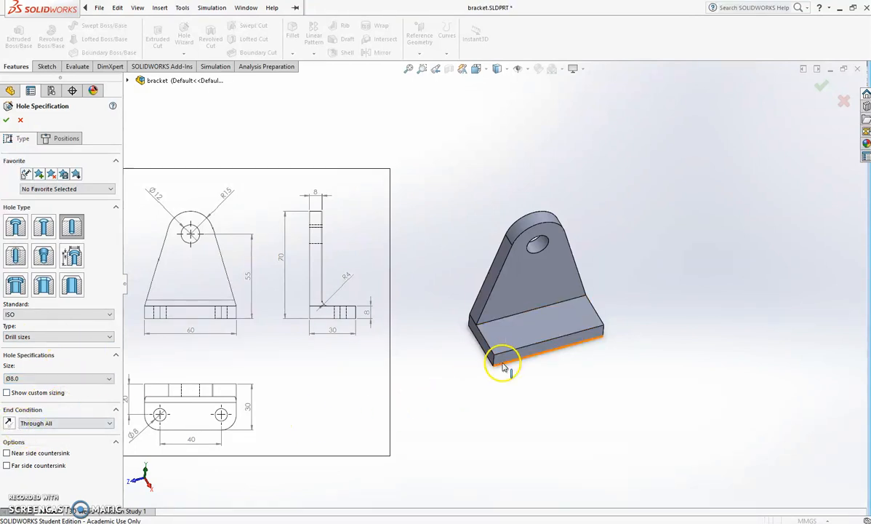
click(67, 423)
click(99, 414)
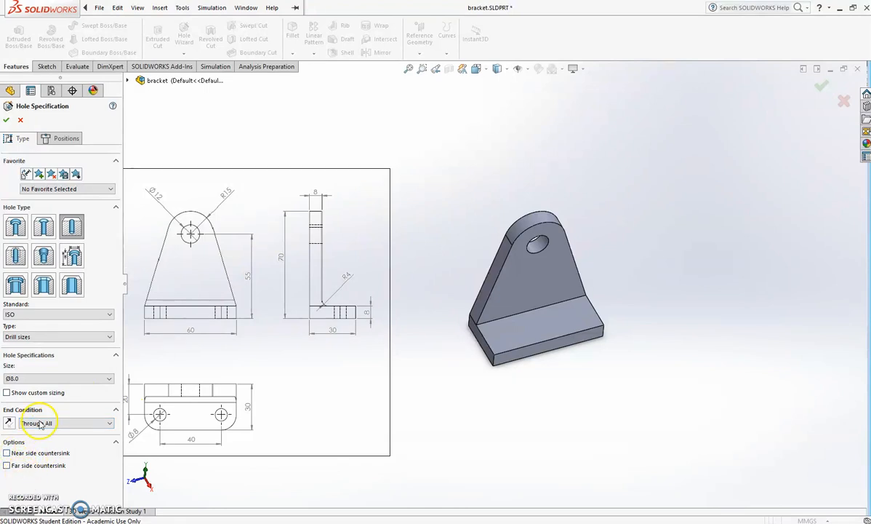
Place two hole points on the top face of the base, one near each end
click(66, 140)
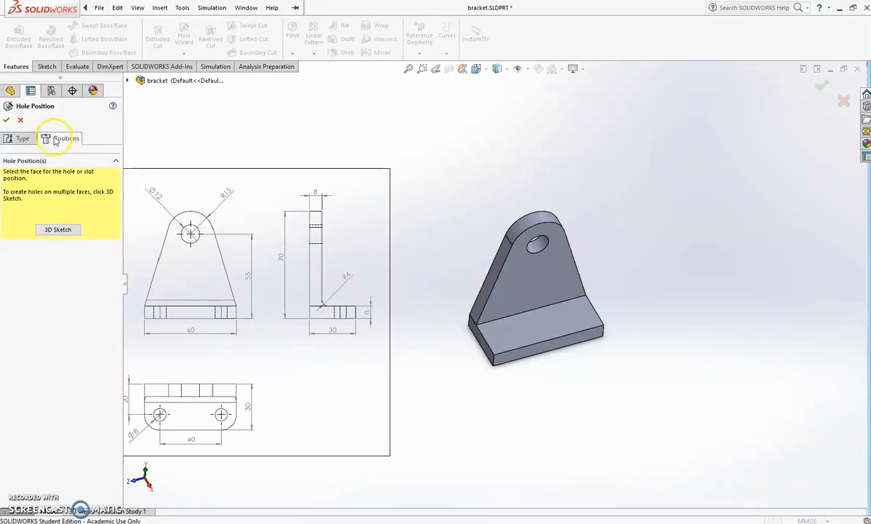
click(521, 333)
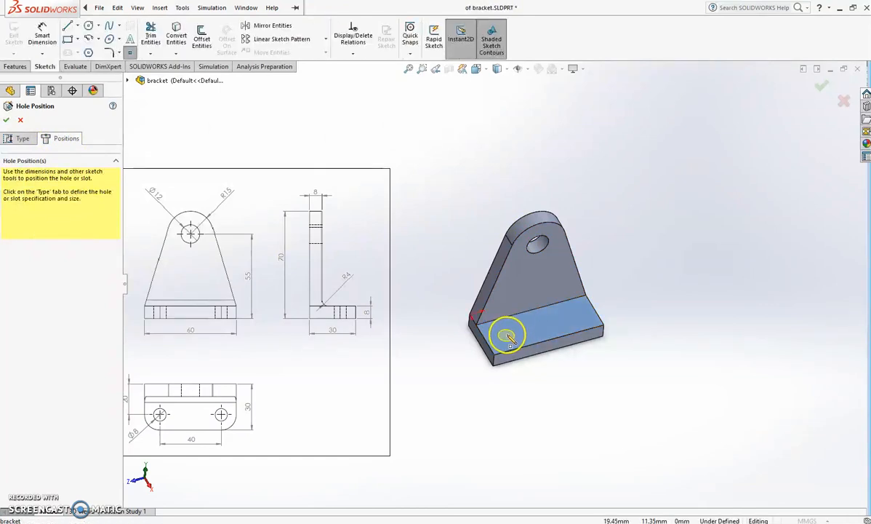
click(506, 334)
click(573, 312)
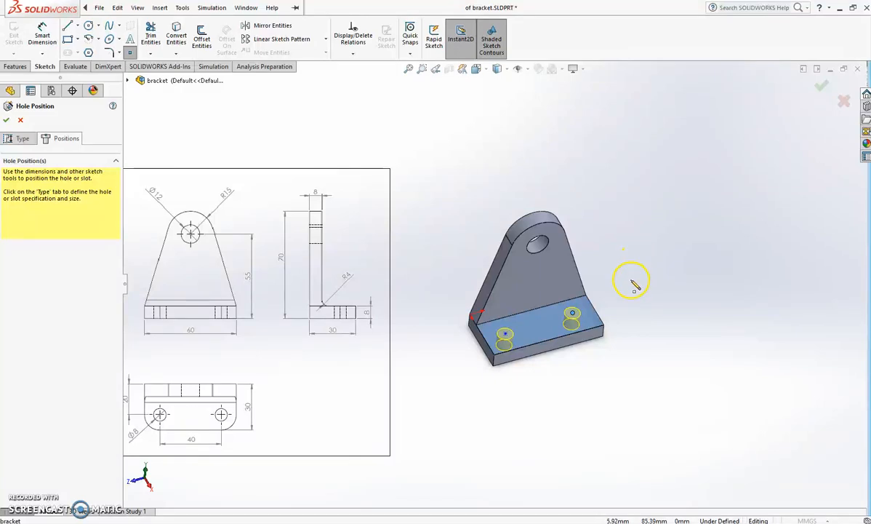
View the base from above and dimension the spacing between the two hole centres as 40 mm
key(space)
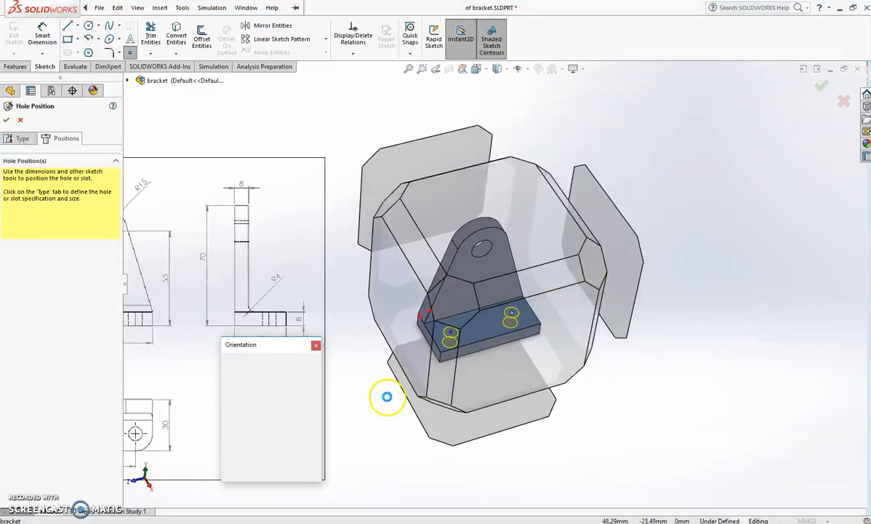
click(314, 407)
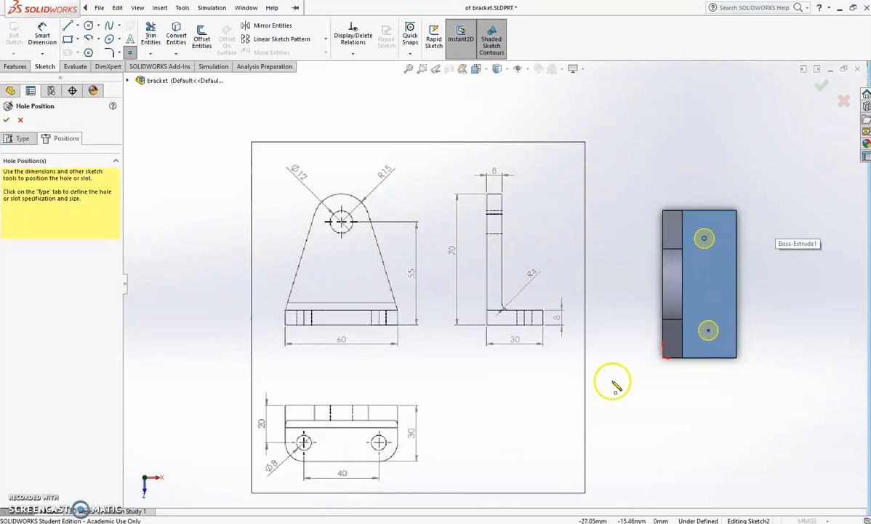
scroll(740, 247, down, 3)
scroll(740, 247, down, 2)
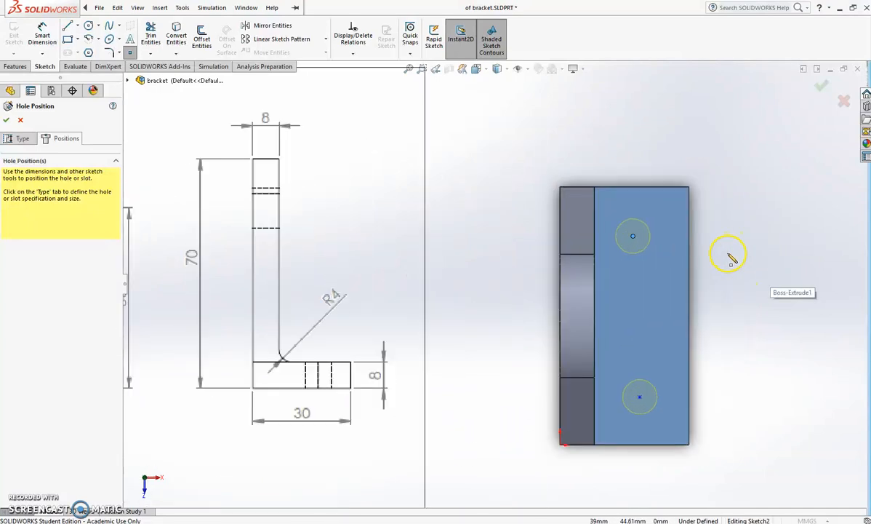
scroll(733, 261, up, 3)
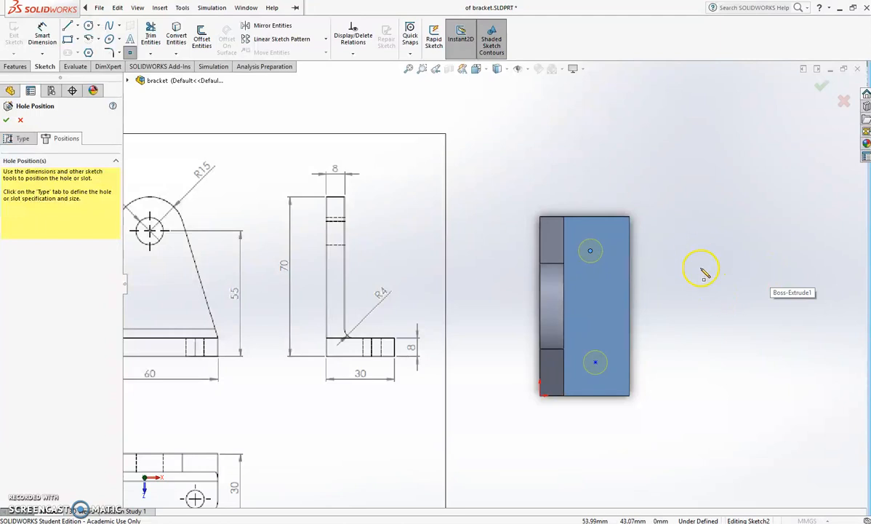
right_drag(707, 329, 704, 283)
click(591, 252)
click(595, 362)
click(684, 302)
text(40)
key(Return)
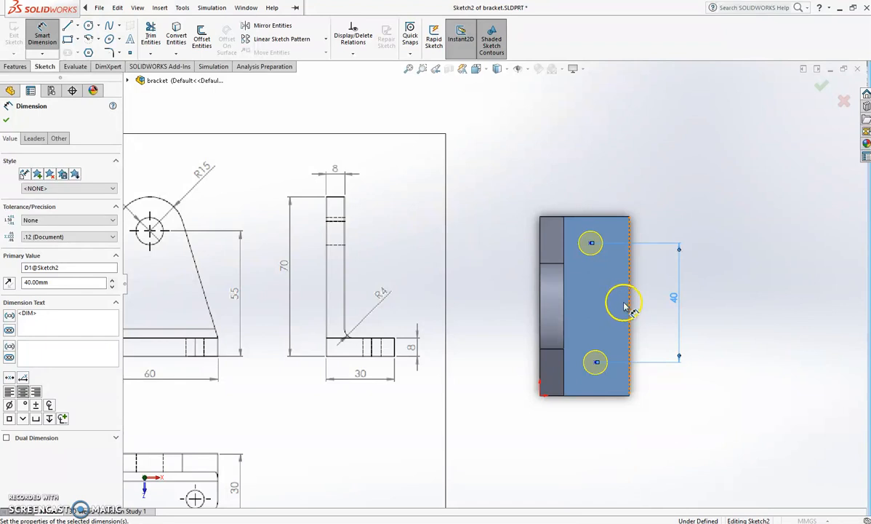
Draw a horizontal centerline across the base between the midpoints of its front and back edges
click(79, 26)
click(82, 49)
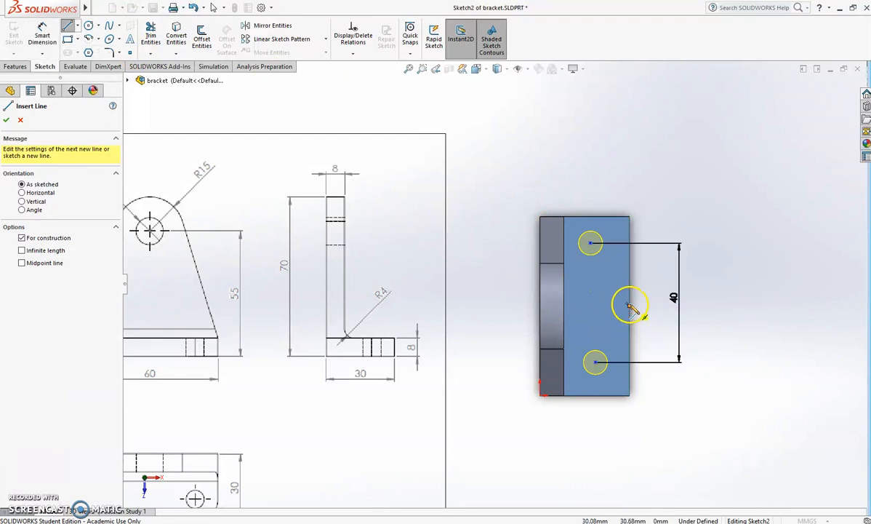
click(629, 306)
click(540, 307)
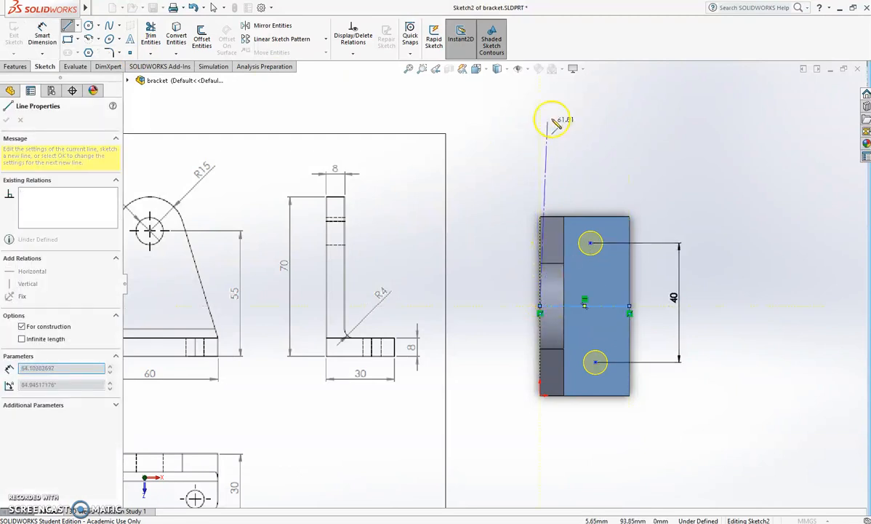
right_click(659, 137)
click(676, 144)
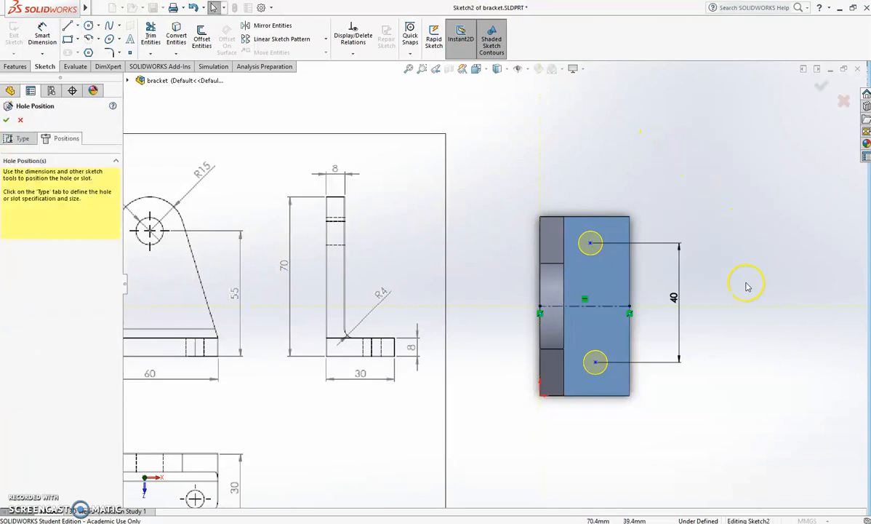
Make the two hole centre points symmetric about the centerline
click(589, 242)
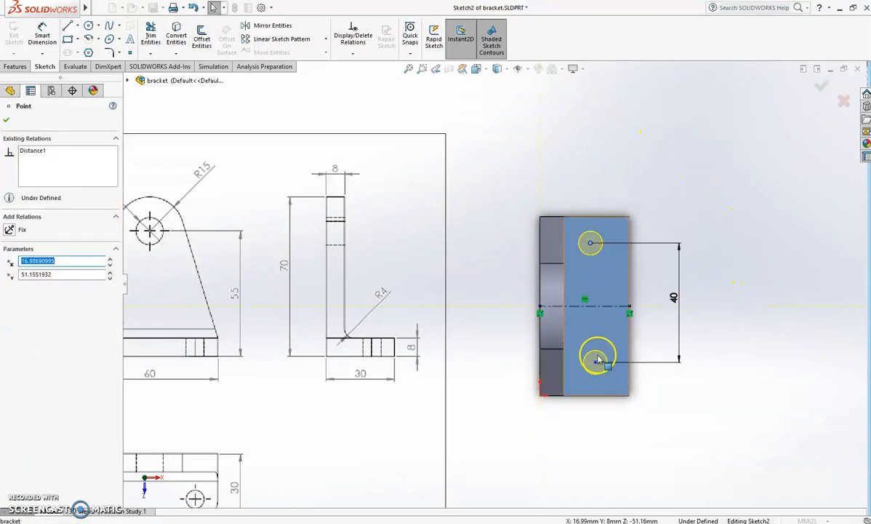
ctrl+click(596, 361)
ctrl+click(601, 305)
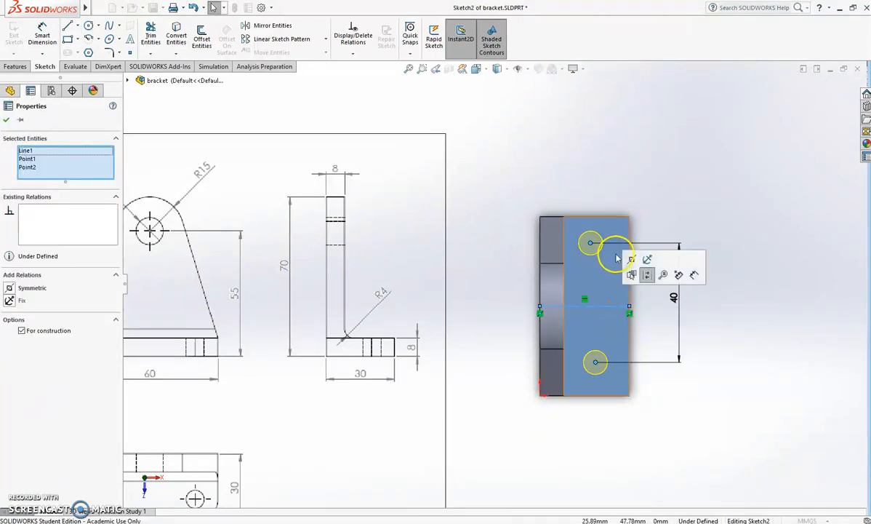
click(631, 259)
click(720, 214)
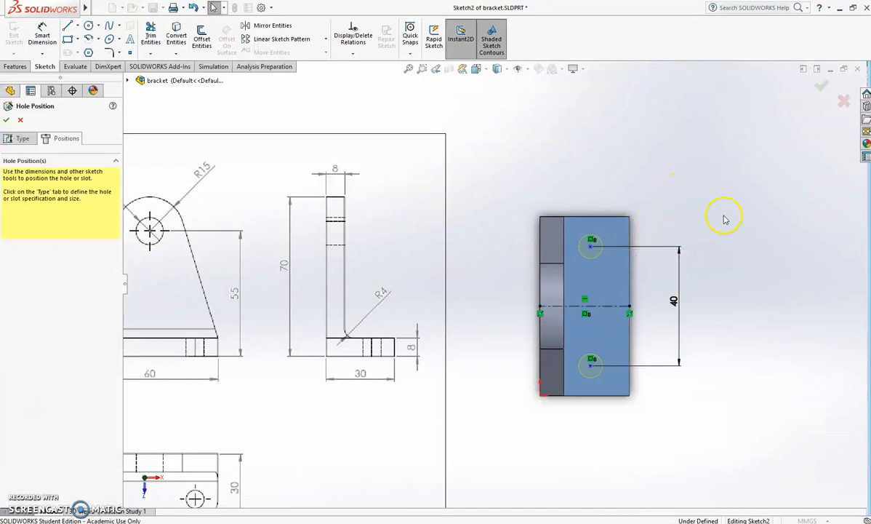
Dimension the distance from the bracket's back edge to the hole centre as 20 mm
mouse_move(589, 245)
mouse_down()
mouse_move(608, 259)
mouse_move(603, 273)
mouse_move(606, 248)
mouse_up()
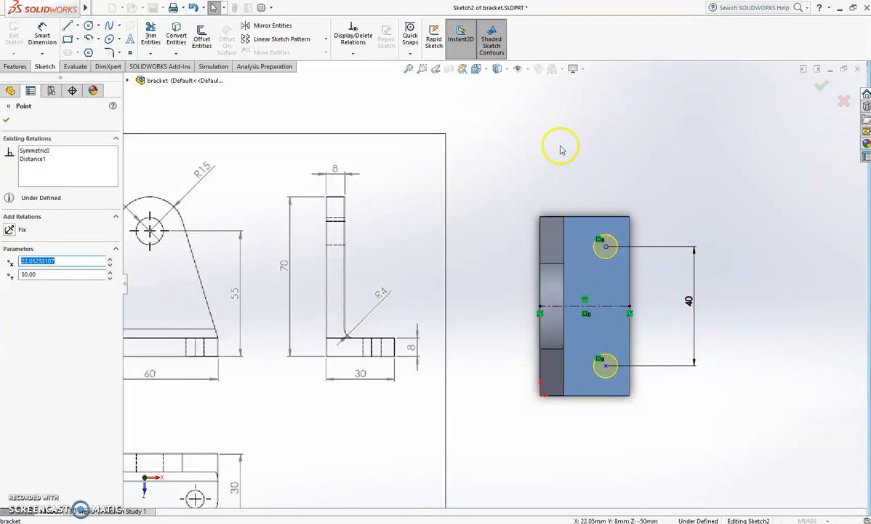
right_drag(671, 142, 675, 93)
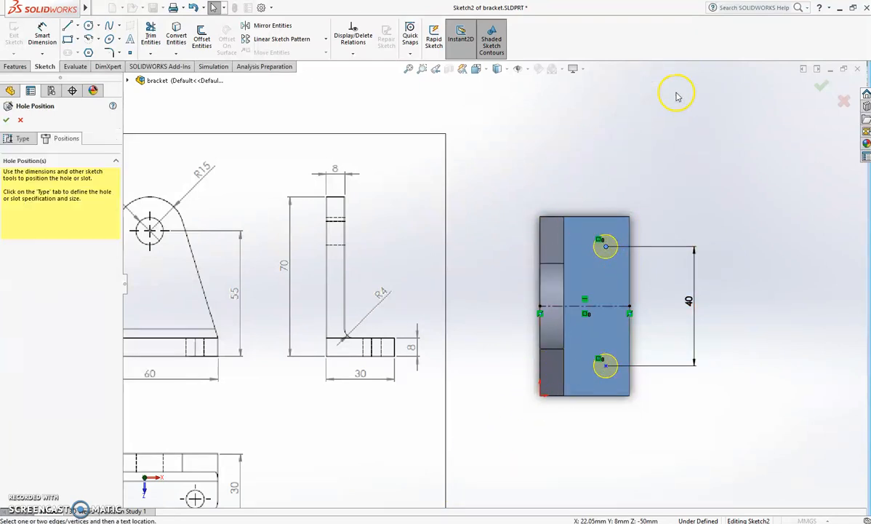
click(541, 240)
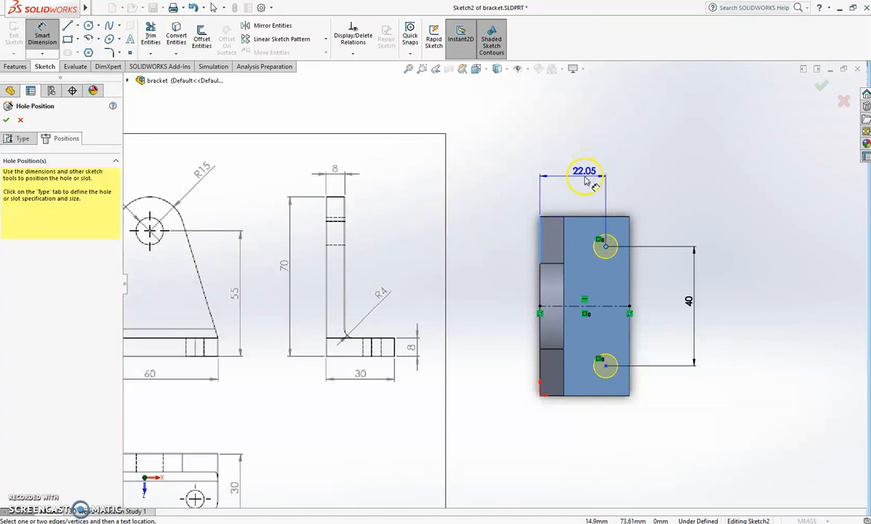
click(587, 173)
text(20)
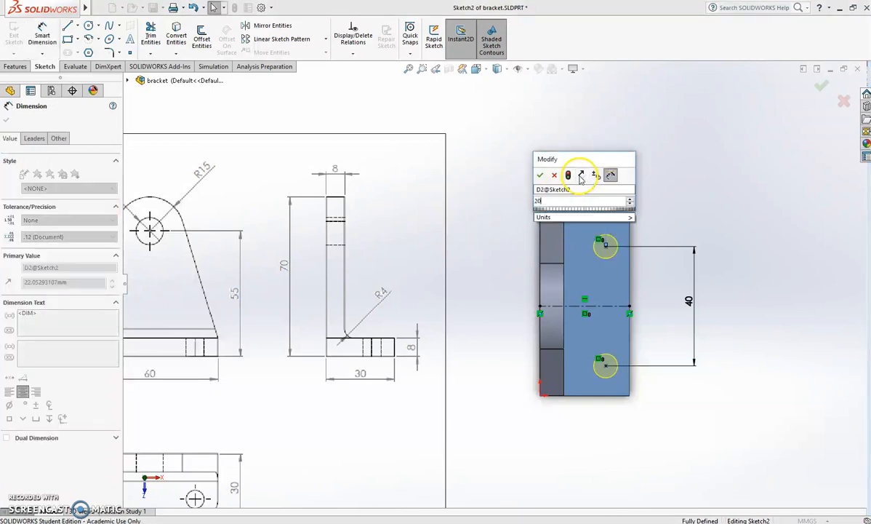
click(540, 175)
click(698, 168)
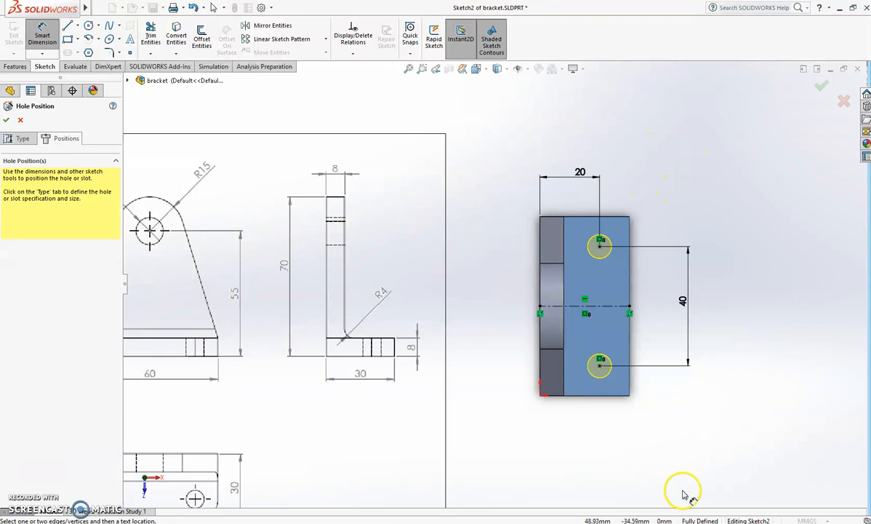
Finish the hole feature so both 8 mm holes are cut in the bracket's base
click(821, 86)
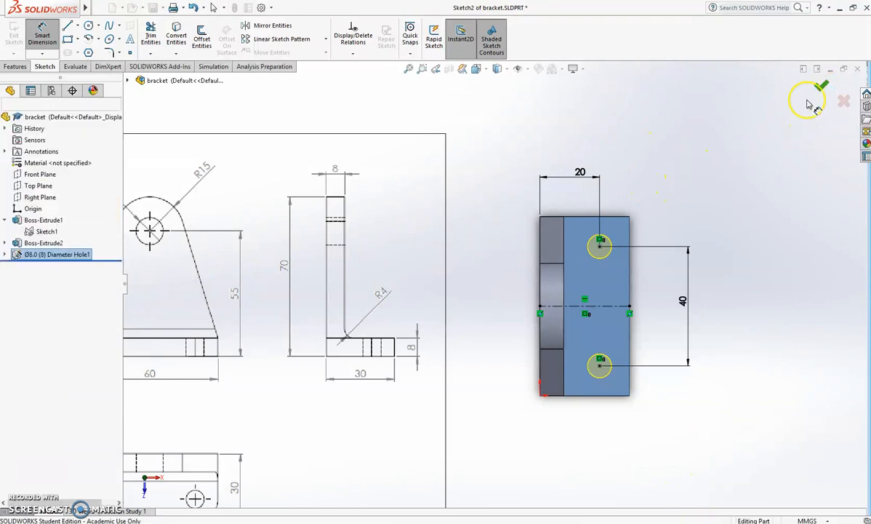
middle_drag(694, 220, 665, 168)
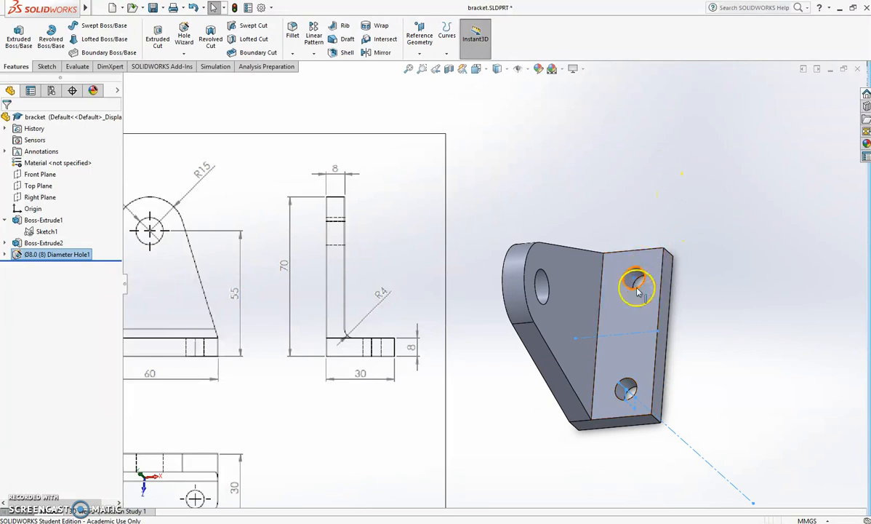
mouse_move(749, 272)
middle_down()
mouse_move(661, 247)
mouse_move(681, 261)
mouse_move(663, 230)
middle_up()
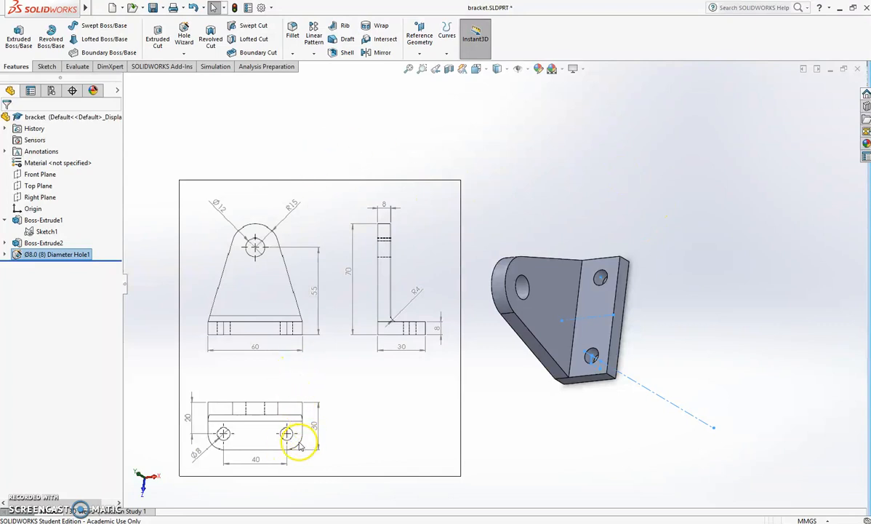
Round the two outer vertical corner edges of the base with 10 mm fillets
middle_drag(482, 131, 493, 141)
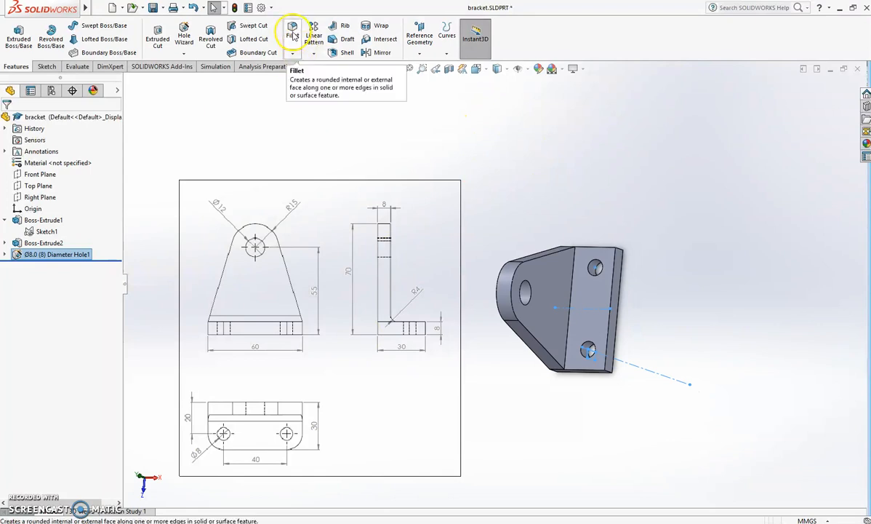
click(296, 42)
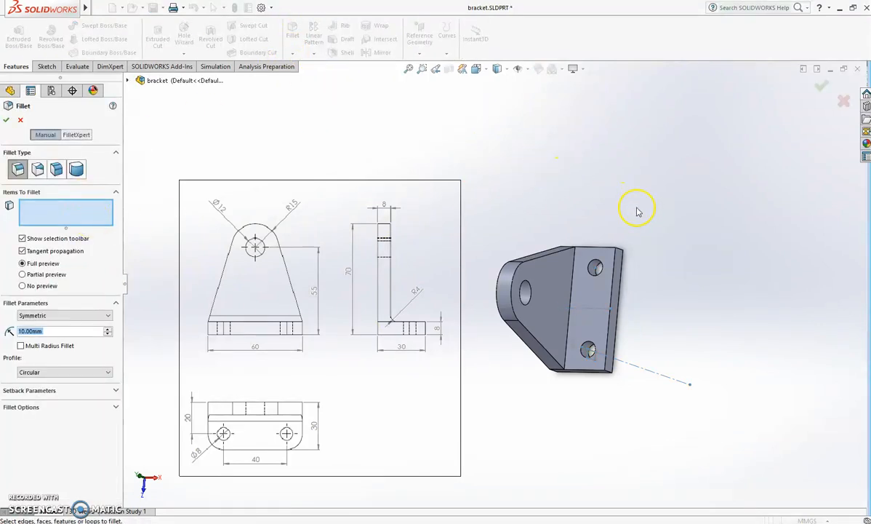
click(620, 251)
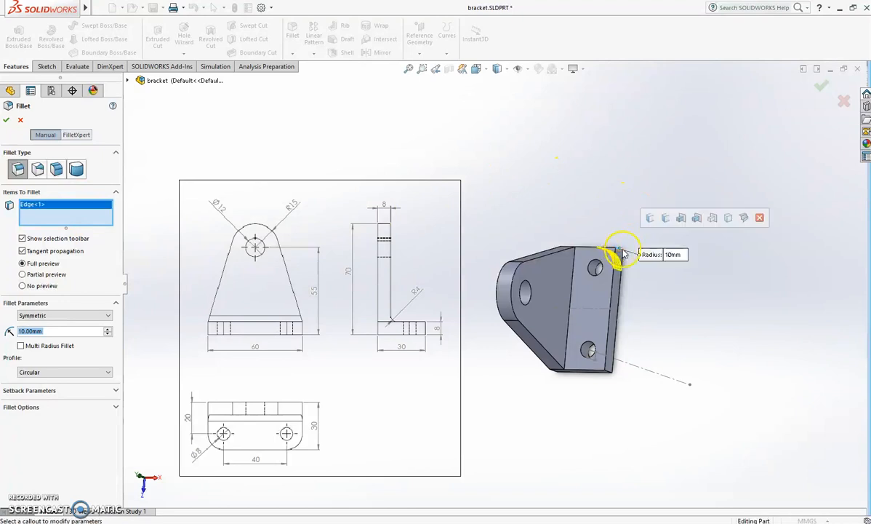
click(610, 375)
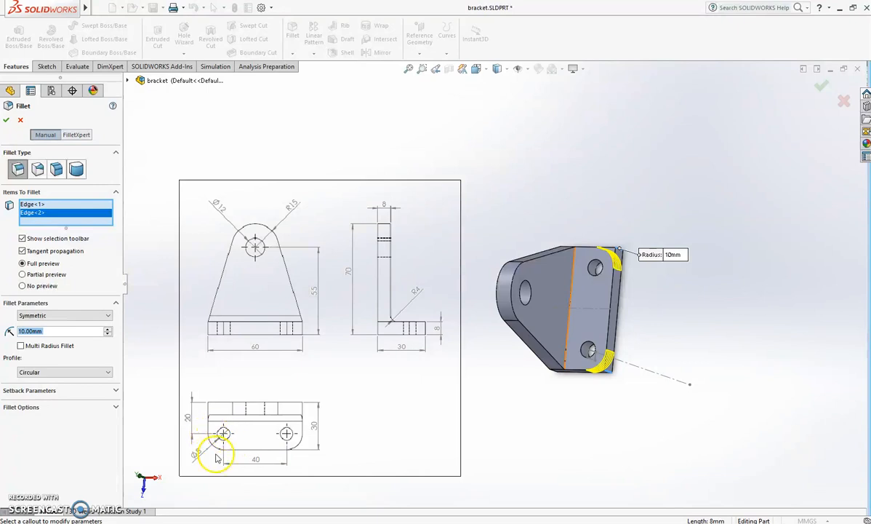
click(821, 88)
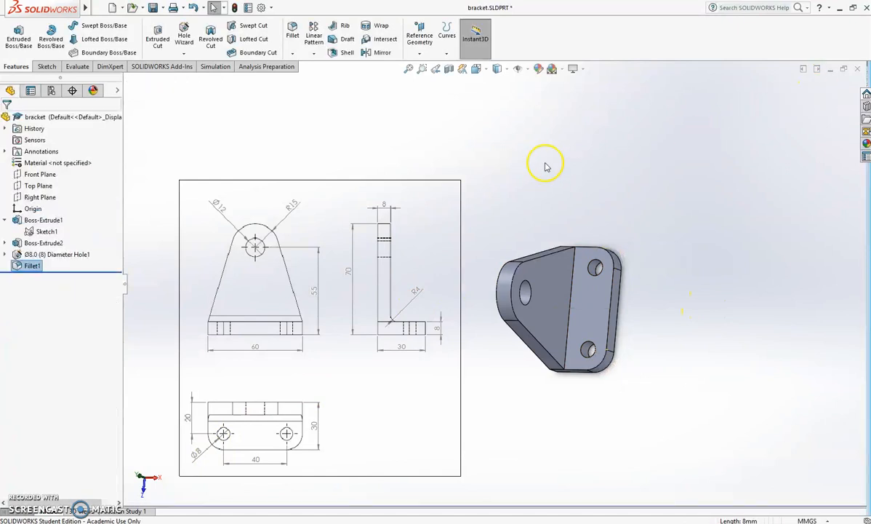
Set the bracket's 60 mm width dimension to 80 mm and rebuild the model
middle_drag(550, 165, 603, 248)
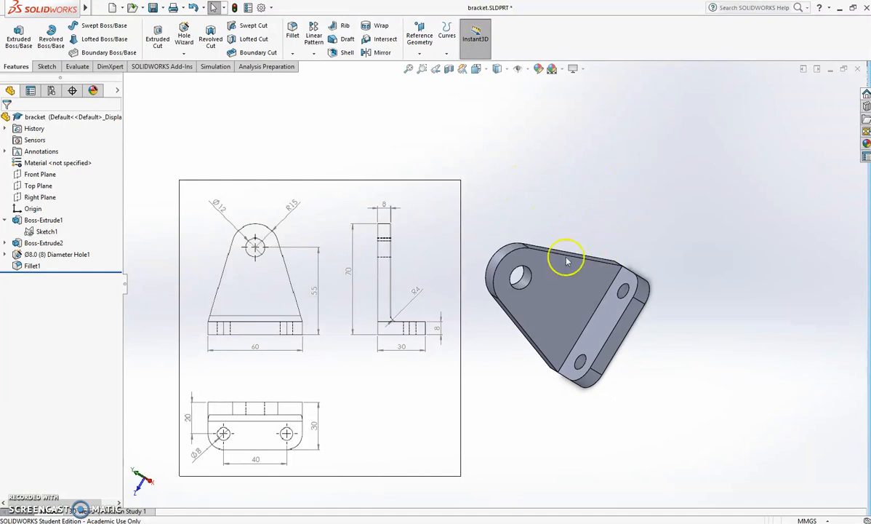
click(583, 301)
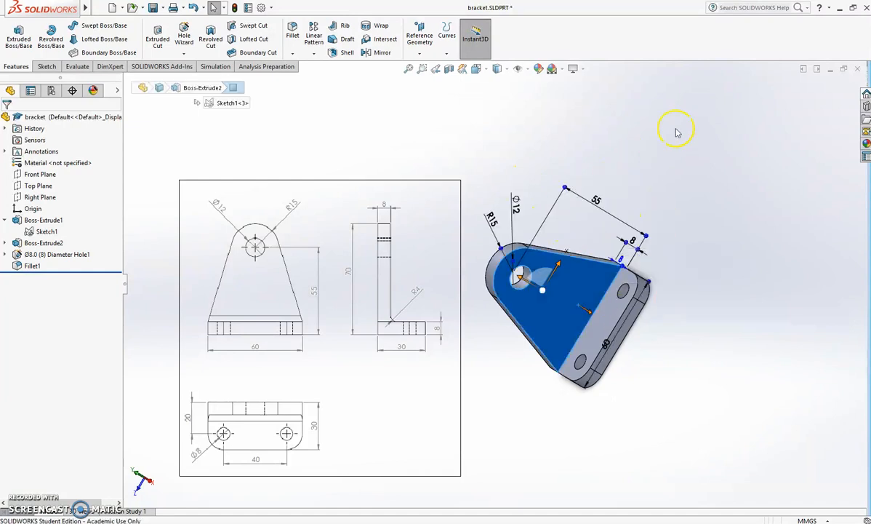
middle_drag(670, 171, 798, 243)
middle_drag(584, 415, 637, 366)
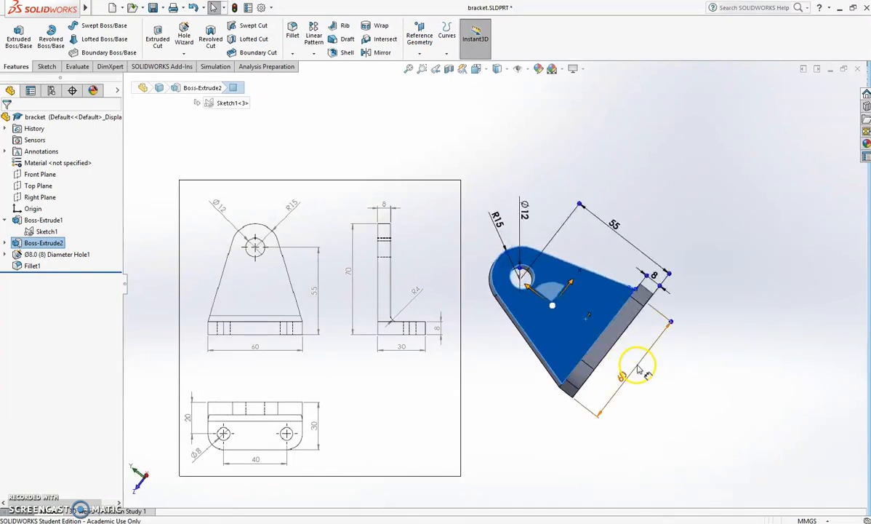
double_click(623, 376)
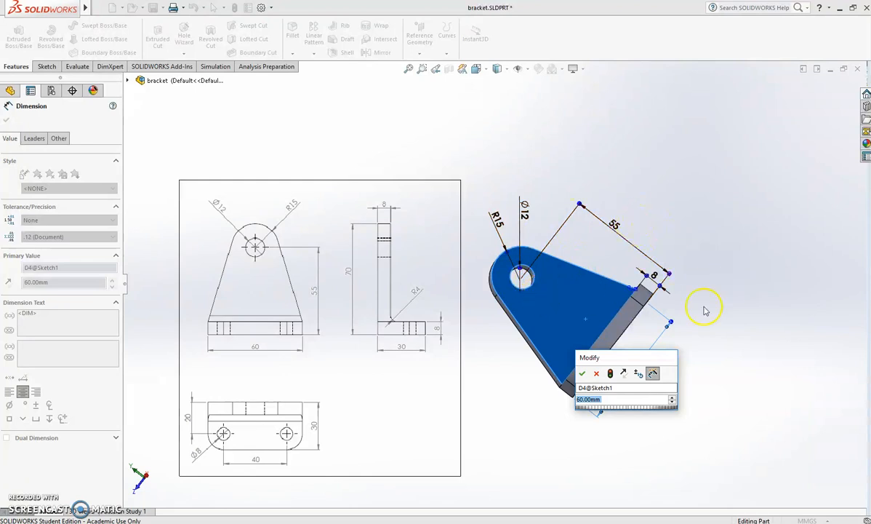
click(655, 373)
text(80)
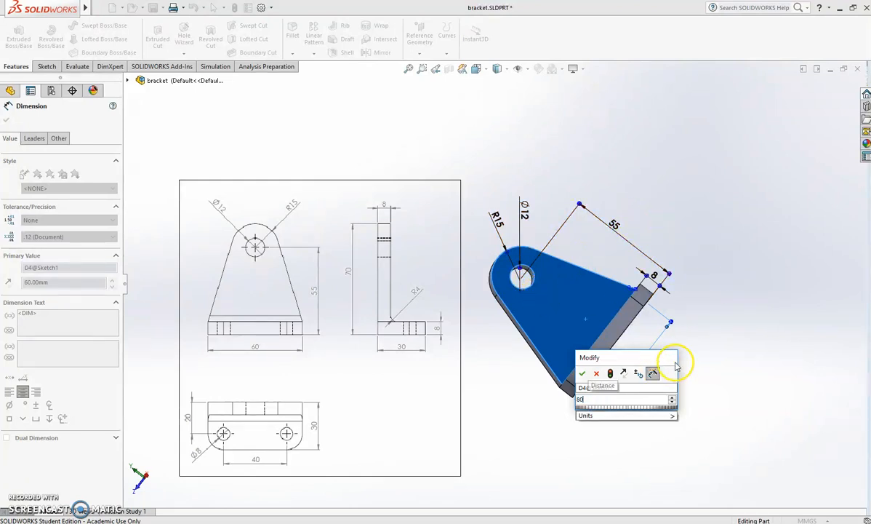
key(Return)
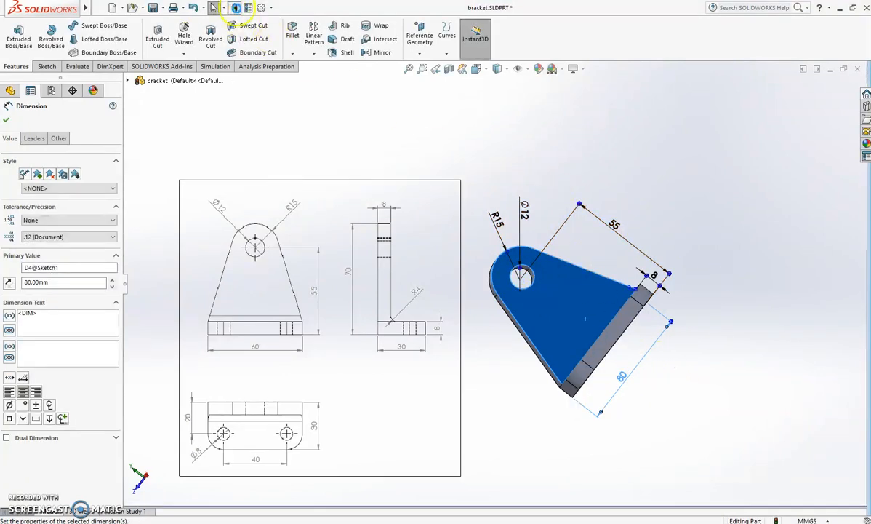
click(235, 8)
Examine the rebuilt bracket's upright, base holes and rounded corners from several angles
middle_drag(730, 200, 698, 255)
click(611, 273)
middle_drag(711, 380, 746, 360)
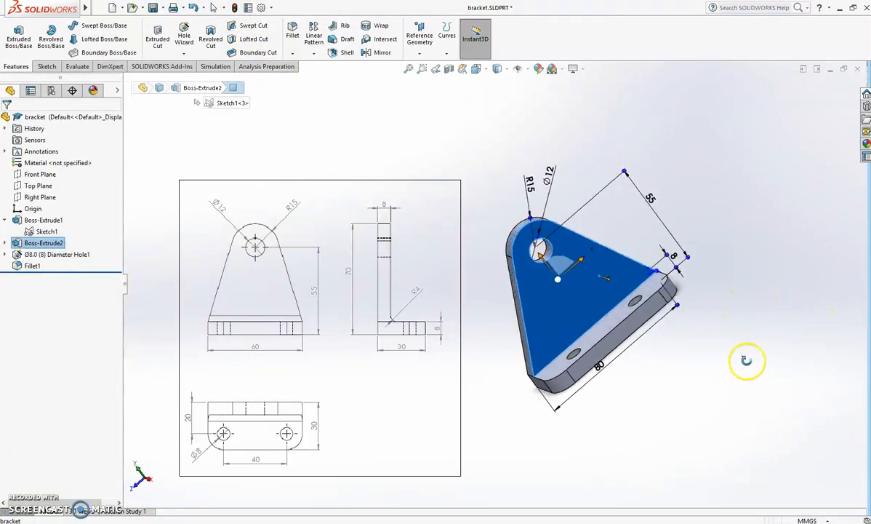
middle_drag(721, 288, 702, 336)
click(623, 275)
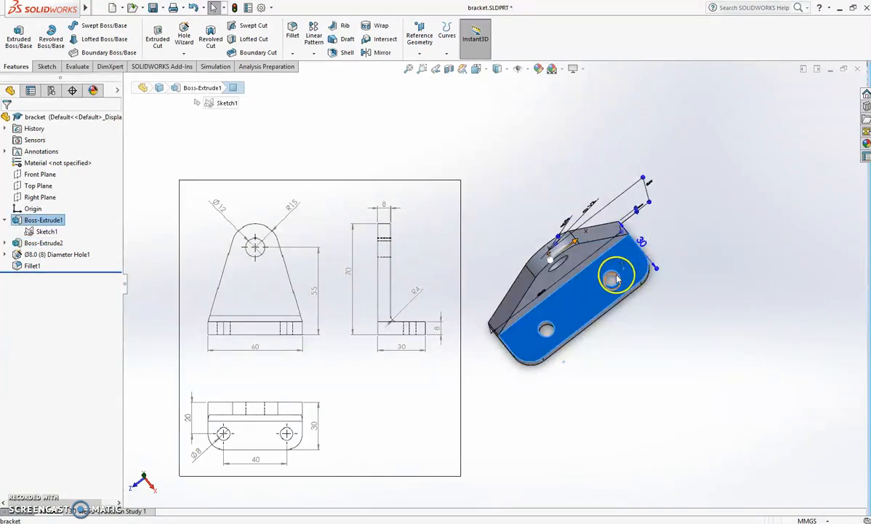
click(614, 275)
click(547, 326)
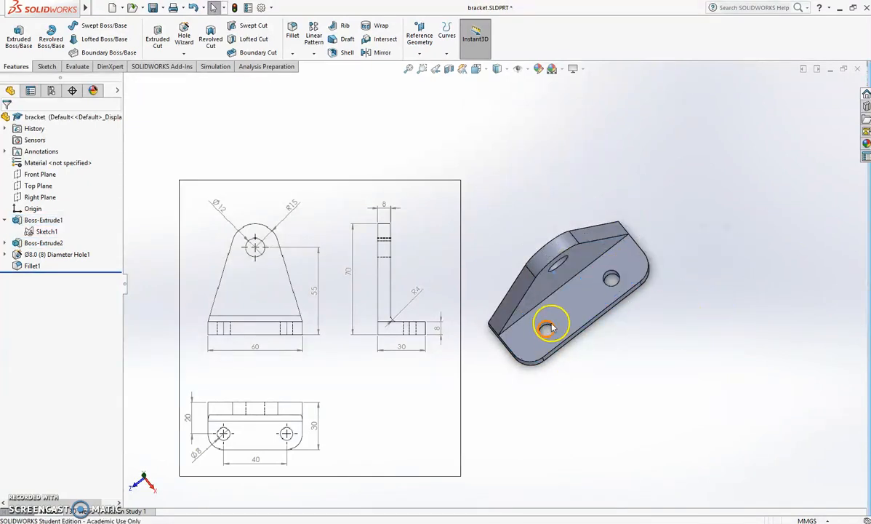
middle_drag(647, 362, 540, 296)
click(603, 317)
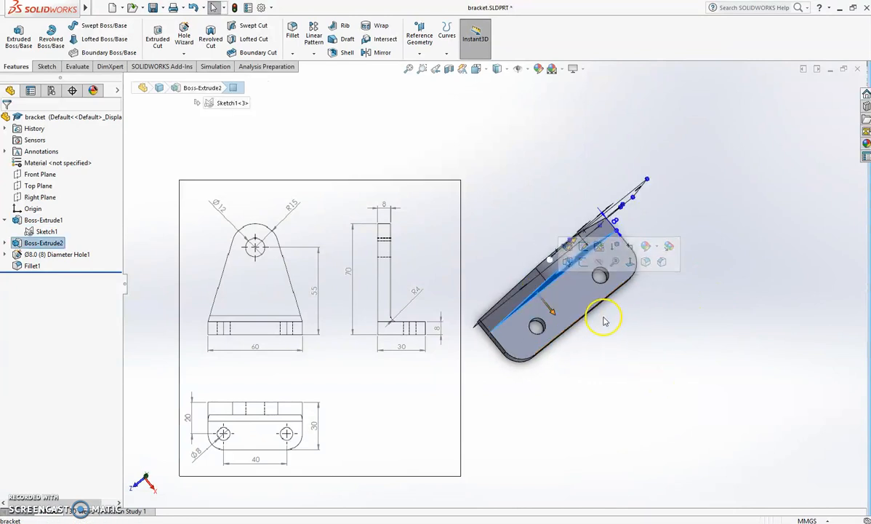
middle_drag(681, 341, 614, 193)
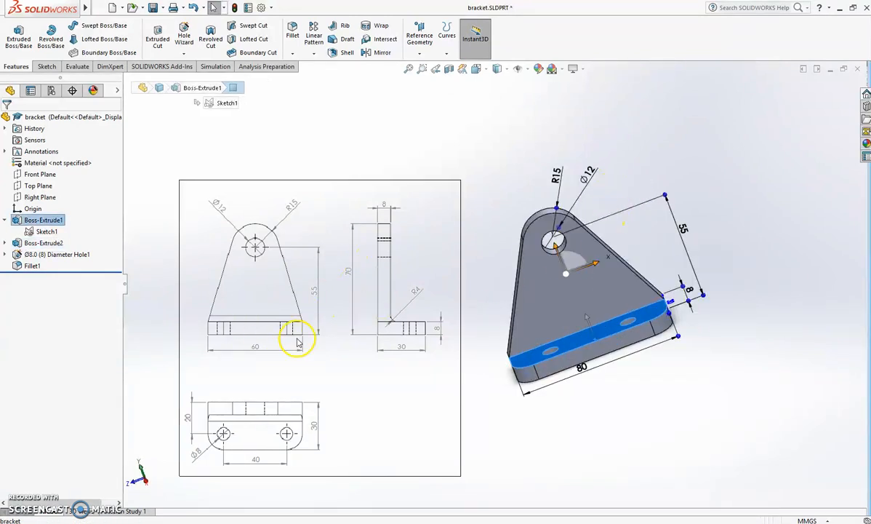
click(756, 389)
middle_drag(756, 389, 712, 364)
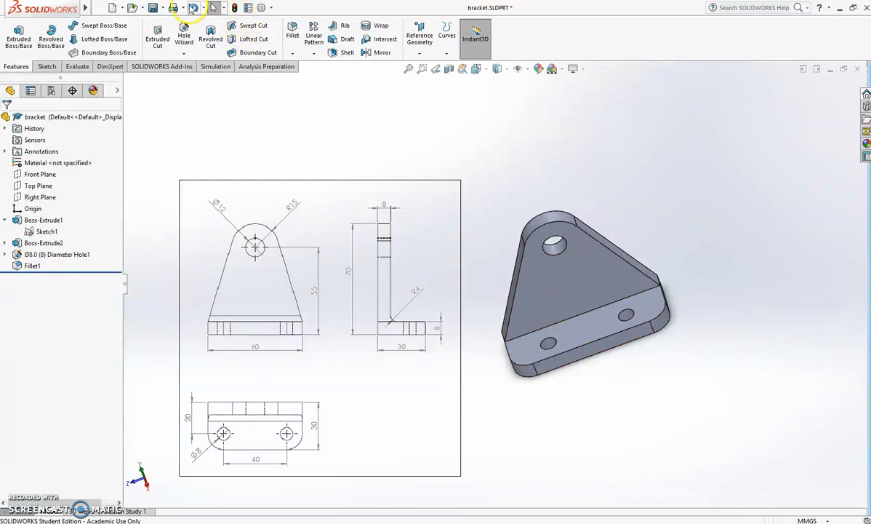
Undo the last change to the bracket's width
click(192, 7)
middle_drag(669, 289, 664, 202)
Show the bracket in isometric view and save the part file
key(space)
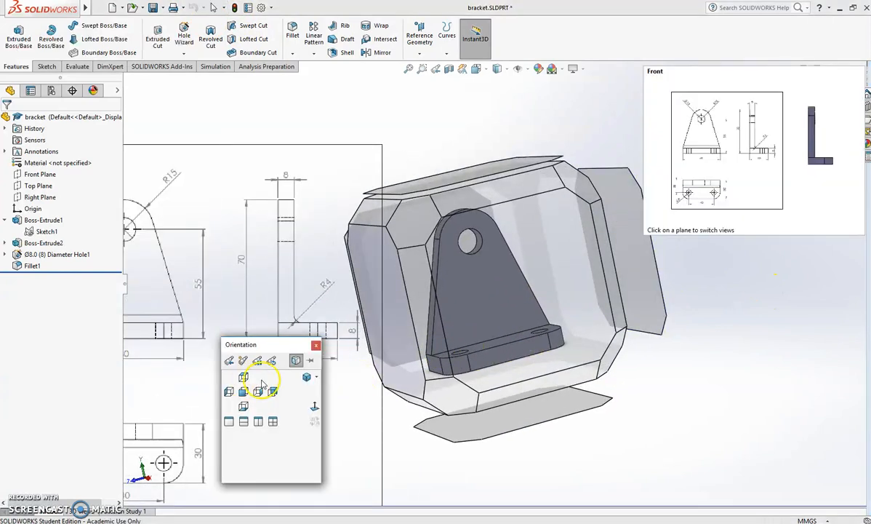
click(306, 378)
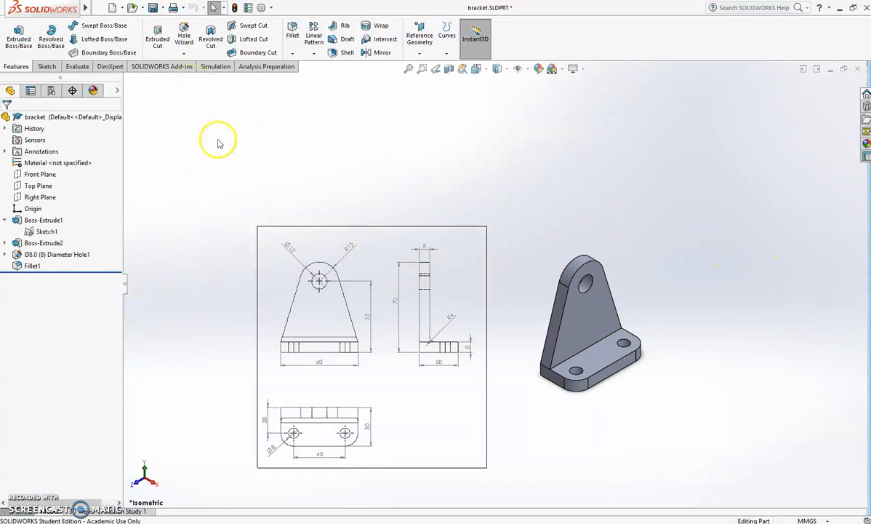
click(153, 8)
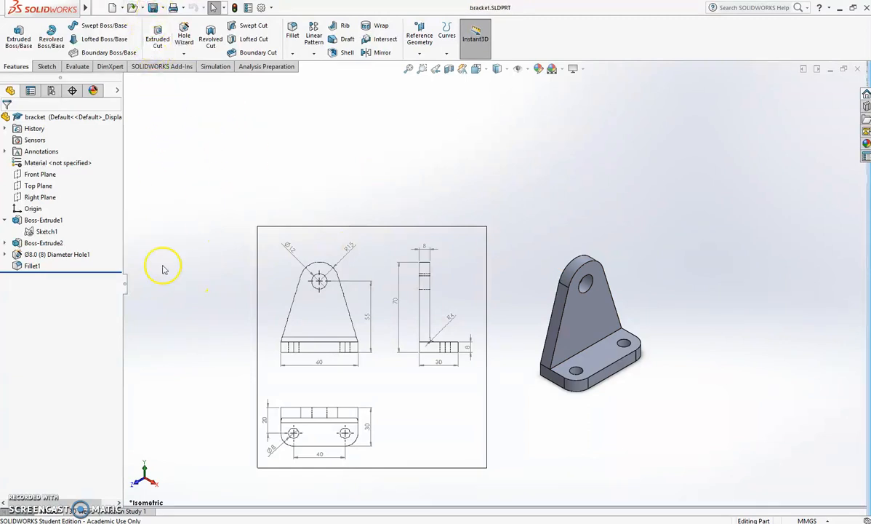